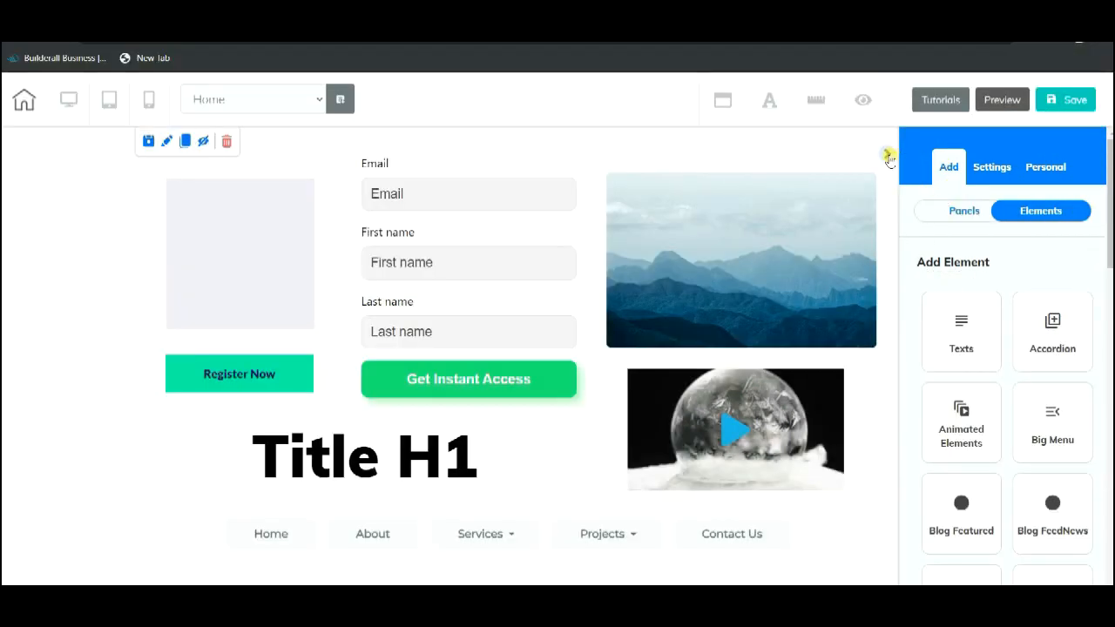
Hide the element sidebar and look through the page panel's settings from Sizes down to Advanced, closing them when done.
click(888, 157)
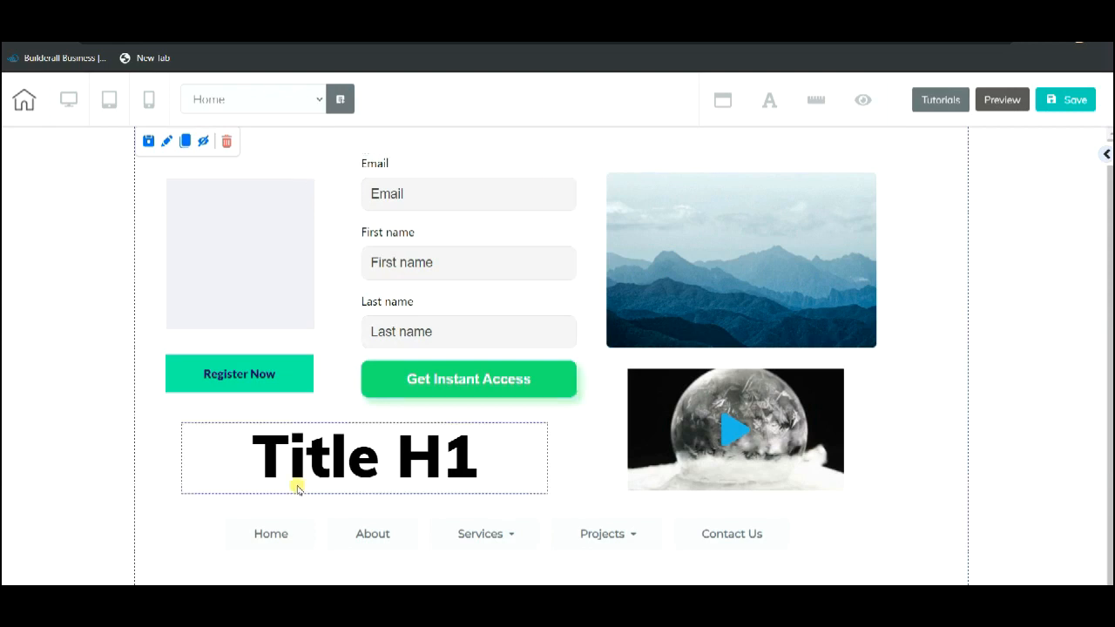
mouse_move(547, 562)
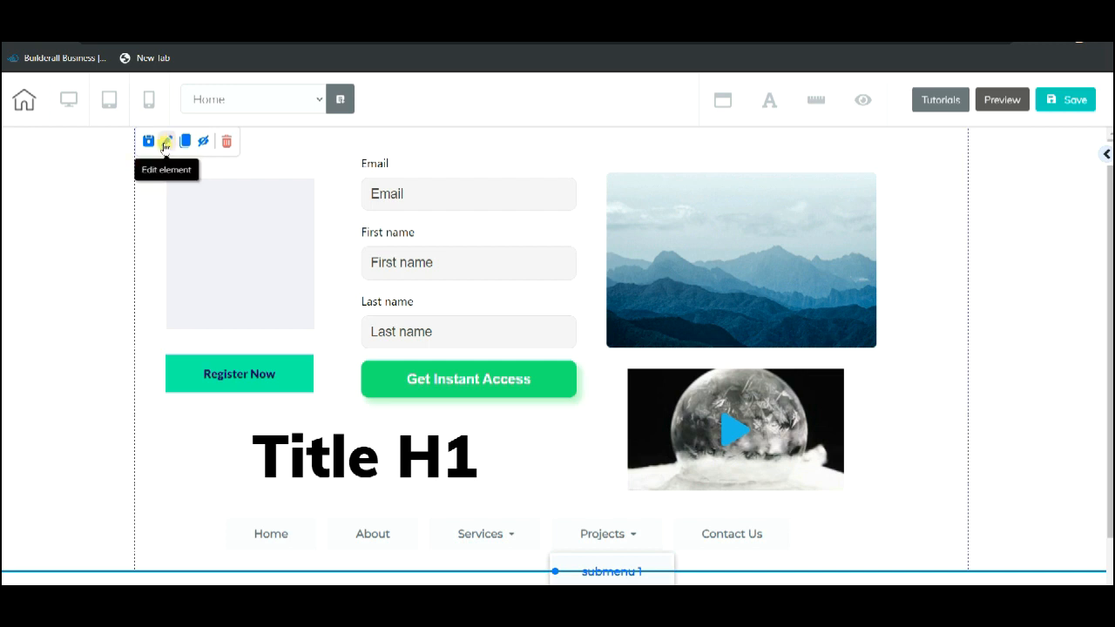
double_click(70, 210)
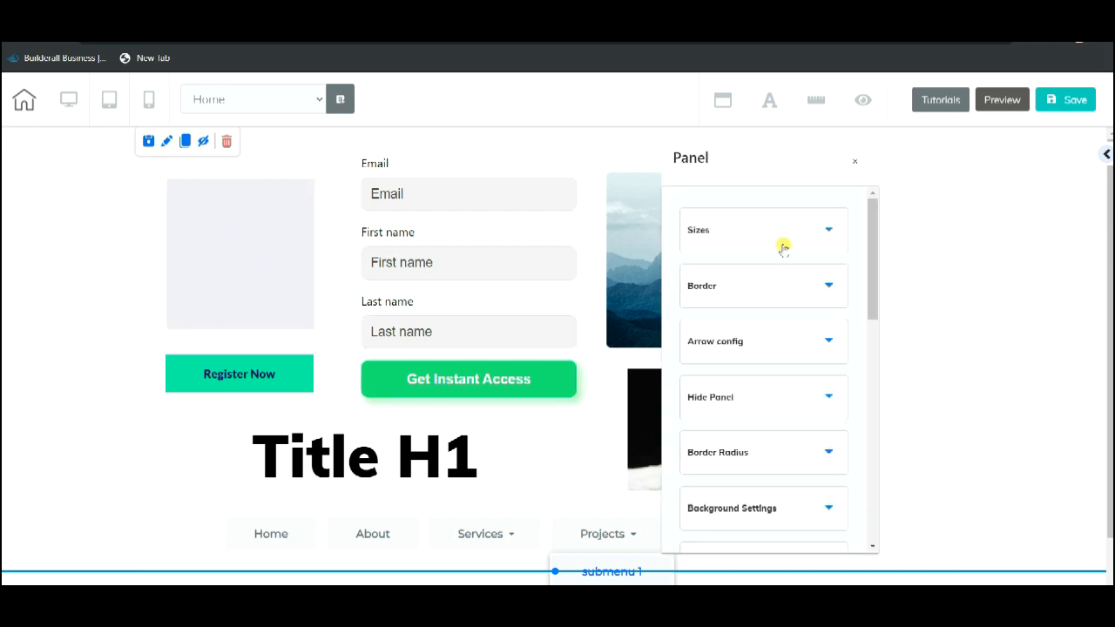
scroll(799, 257, down, 2)
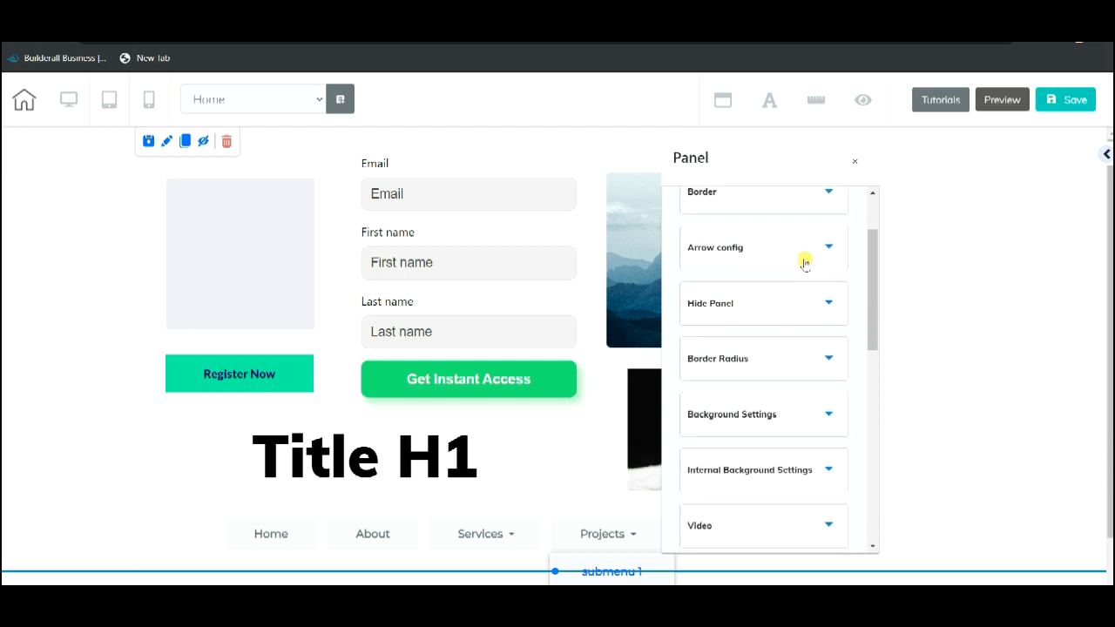
scroll(808, 271, down, 4)
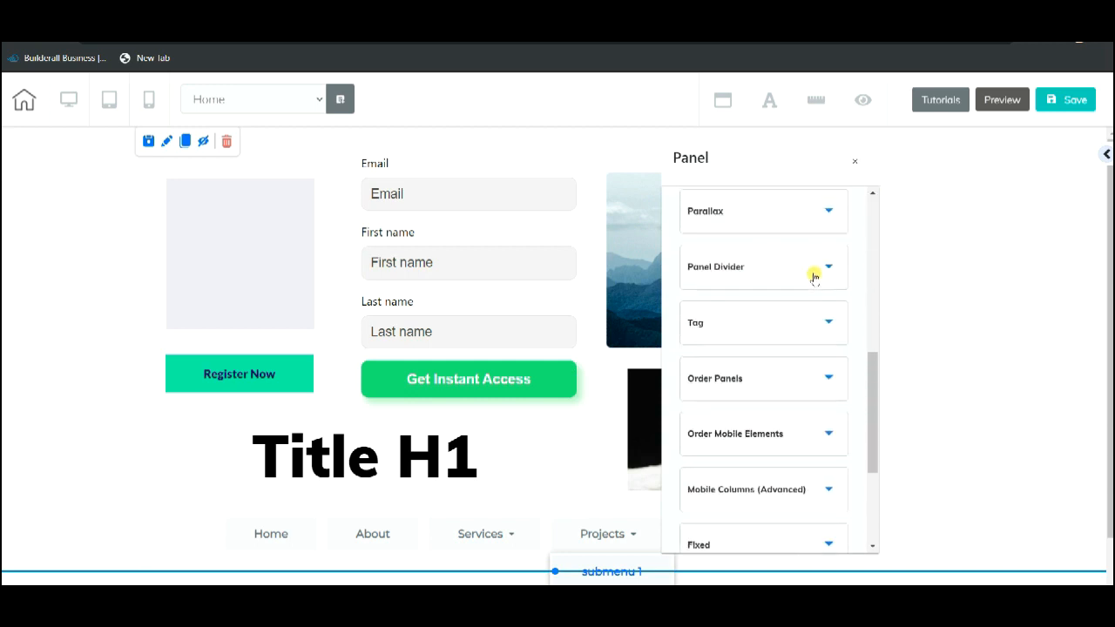
scroll(816, 277, down, 2)
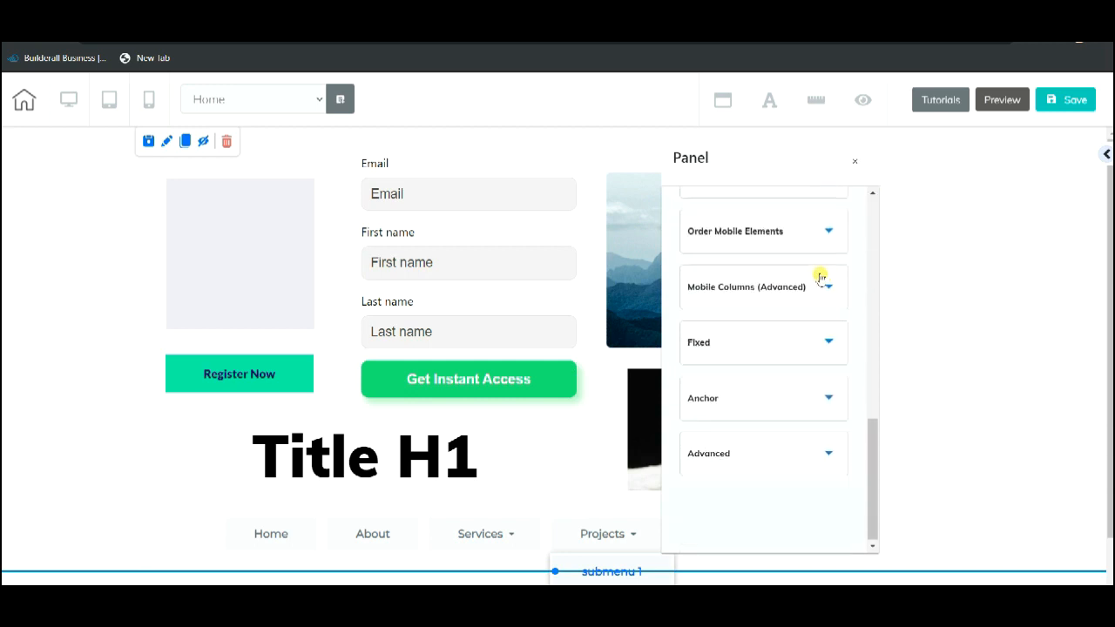
scroll(819, 279, up, 8)
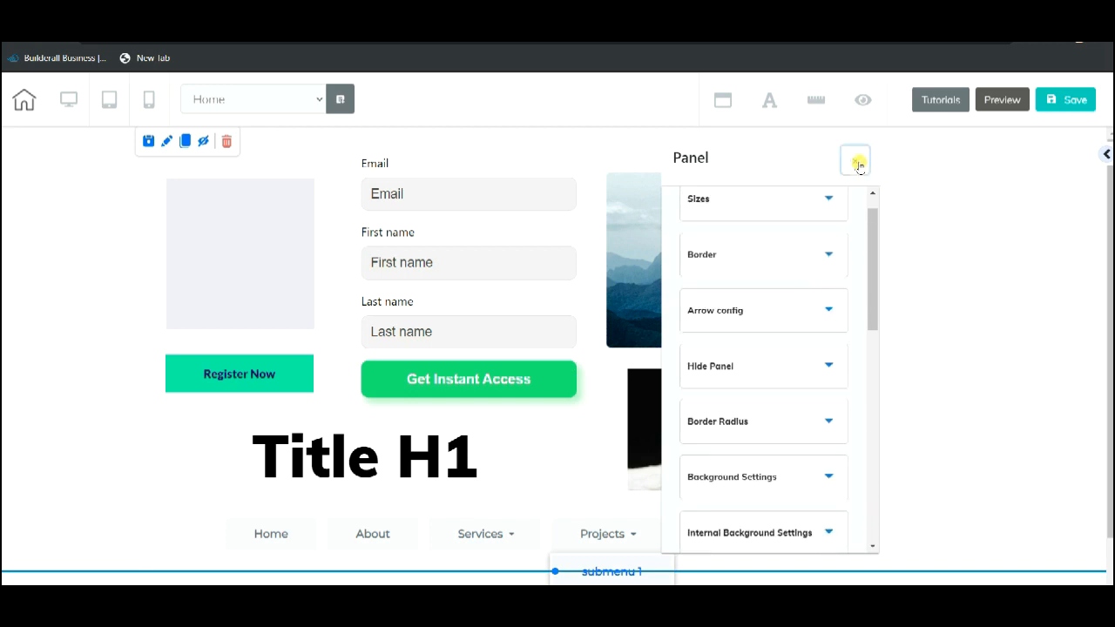
click(858, 164)
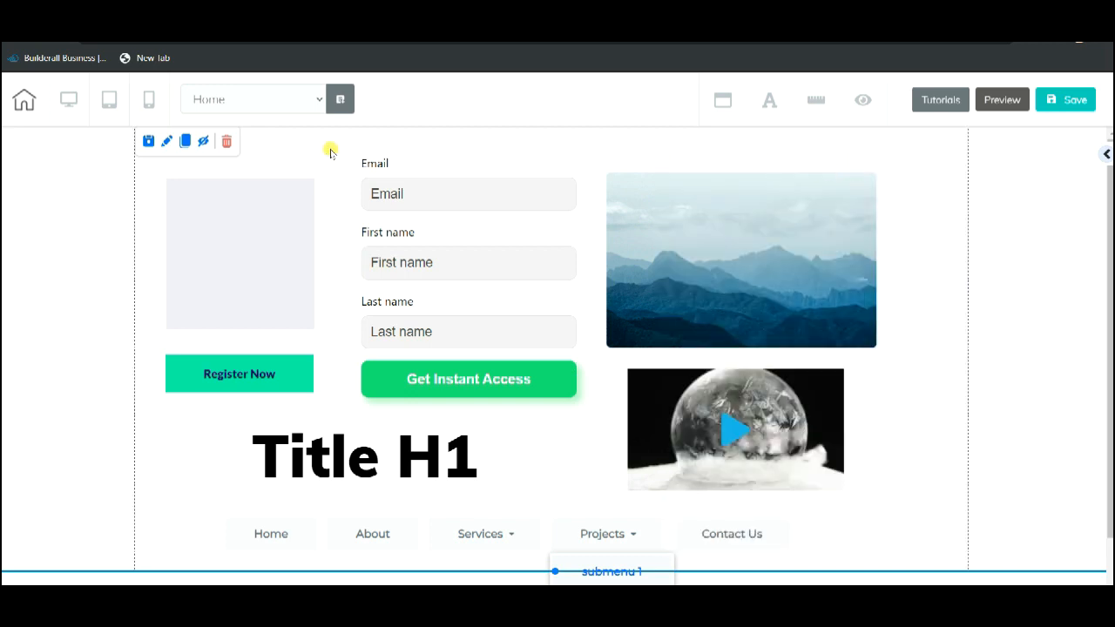
Reopen the page panel's settings, first with the edit command and again directly from its empty area, reviewing the categories before closing.
click(166, 142)
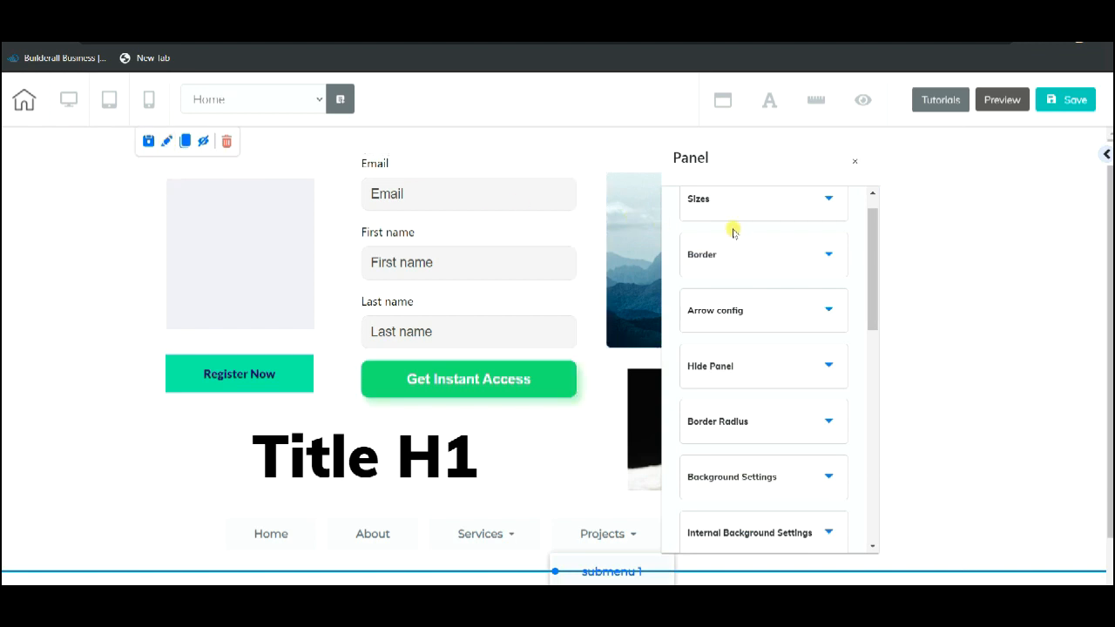
click(855, 164)
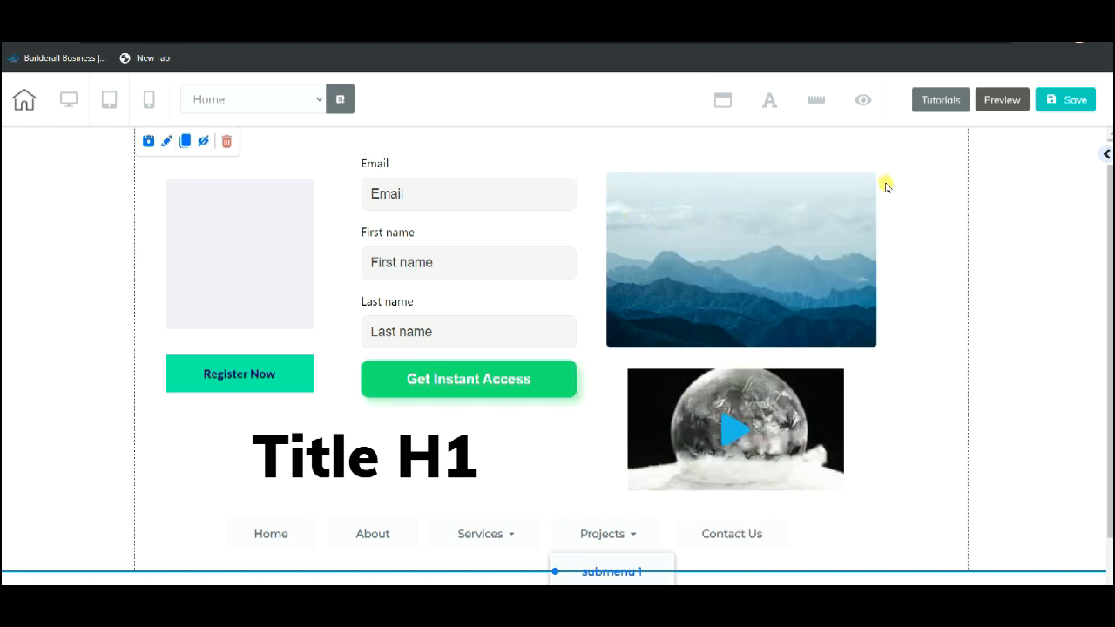
double_click(908, 179)
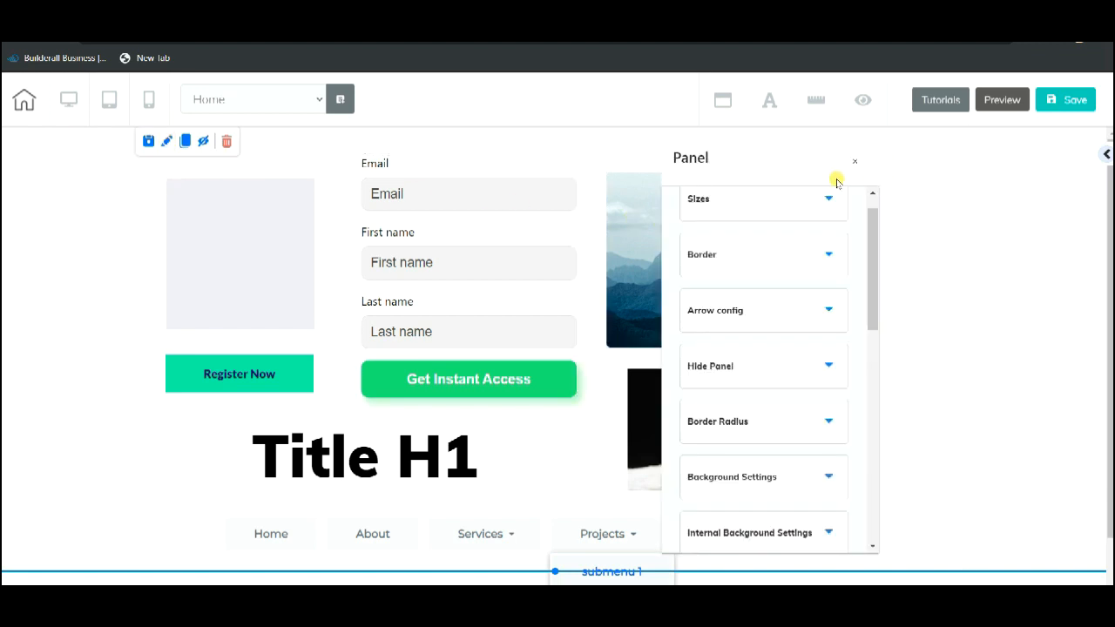
drag(873, 226, 874, 211)
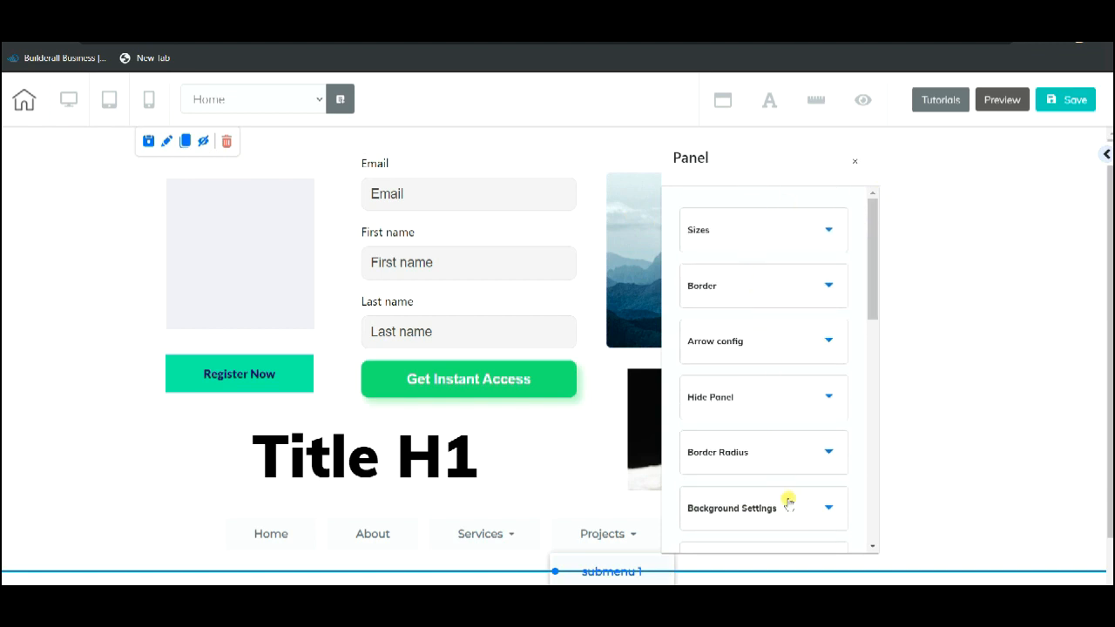
mouse_move(871, 214)
mouse_down()
mouse_move(885, 351)
mouse_move(878, 442)
mouse_move(874, 201)
mouse_up()
mouse_move(868, 231)
mouse_down()
mouse_move(890, 329)
mouse_move(888, 465)
mouse_move(858, 214)
mouse_up()
click(855, 162)
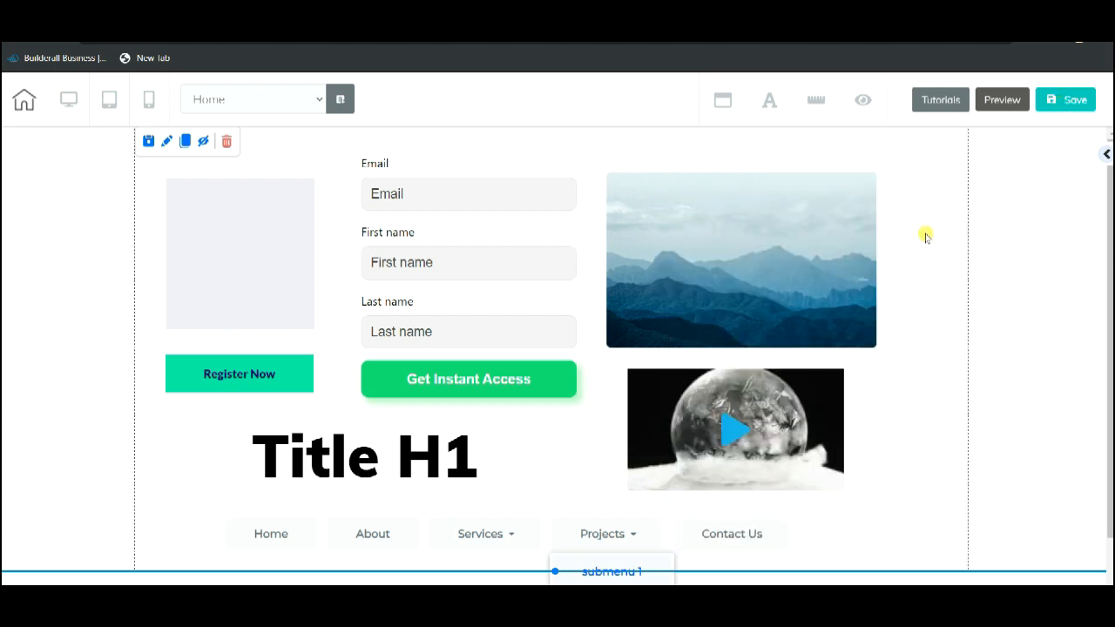
Examine the elements available to add to the page, dismiss the antivirus notification and hide the sidebar again.
click(1105, 159)
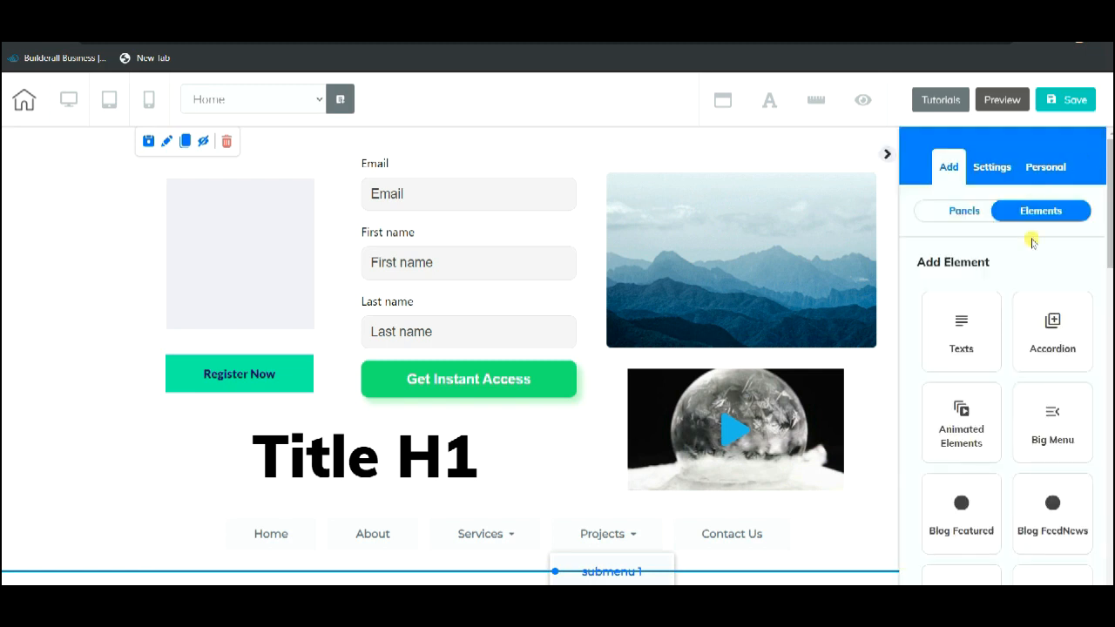
scroll(983, 287, down, 4)
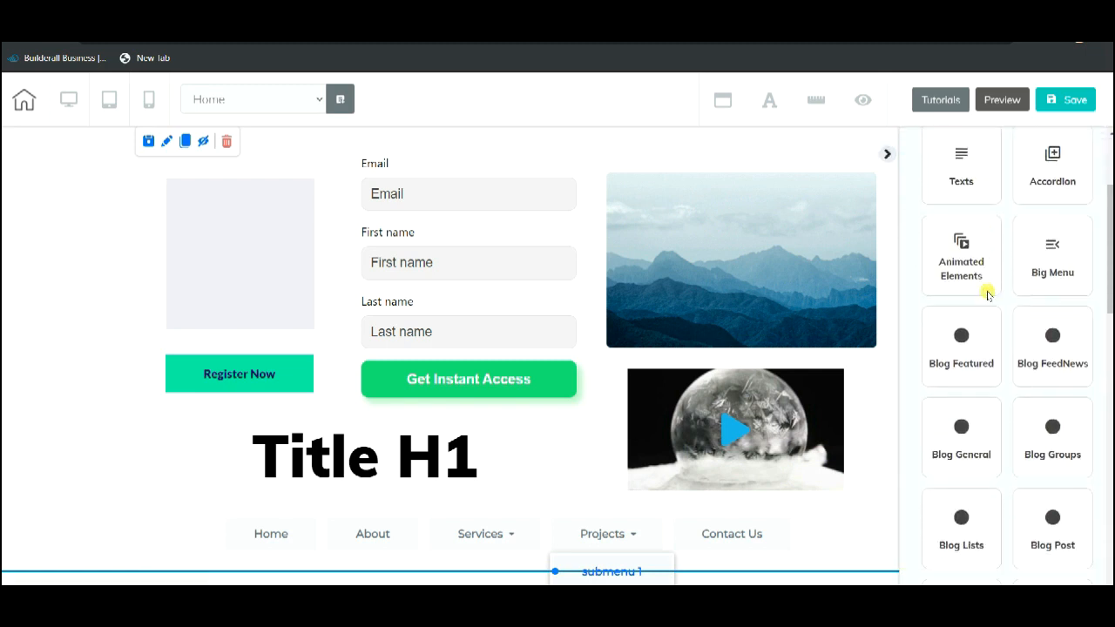
scroll(987, 294, down, 4)
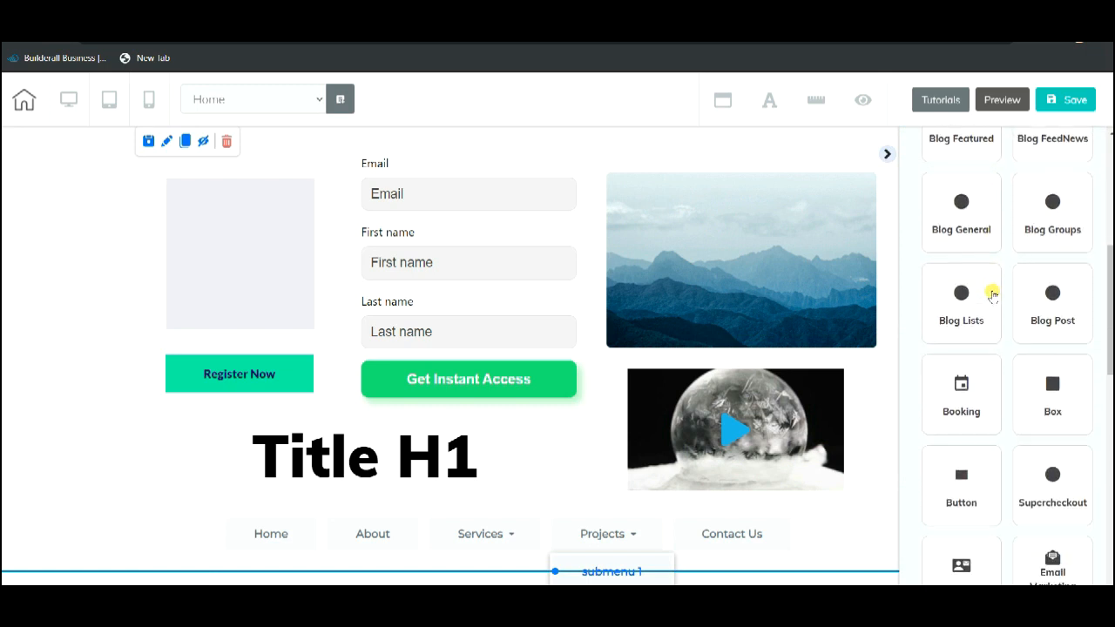
scroll(998, 295, down, 6)
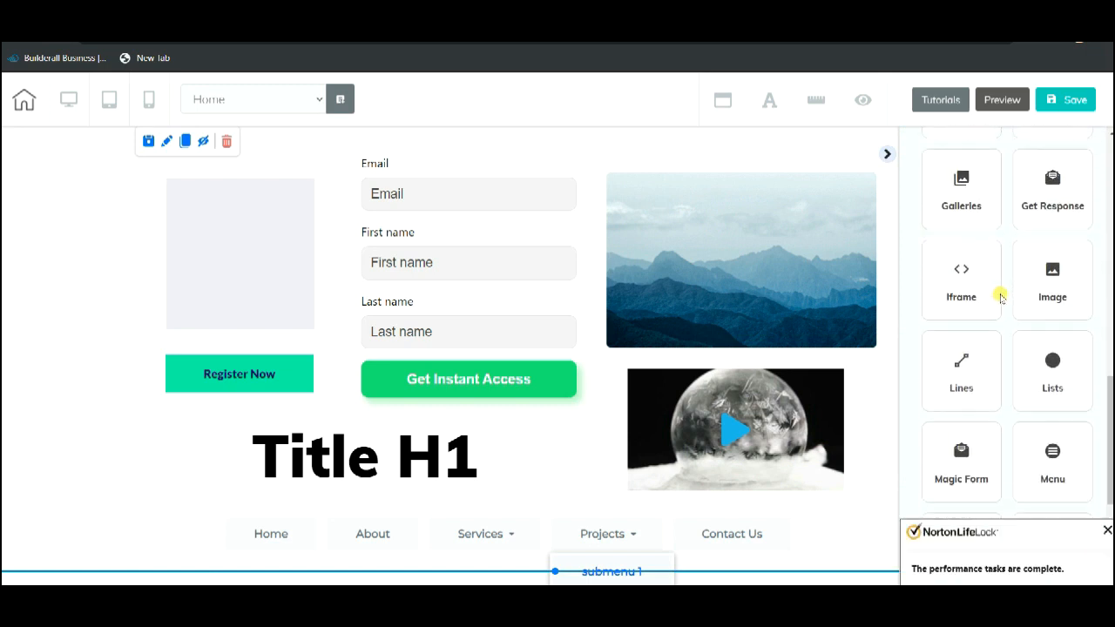
click(1107, 529)
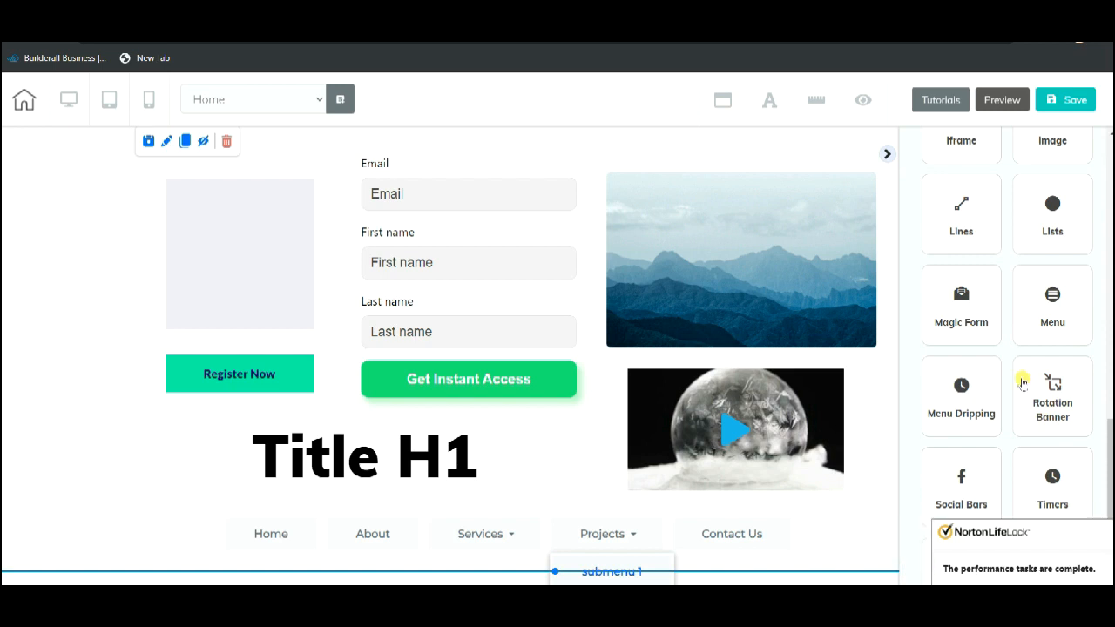
scroll(990, 261, up, 1)
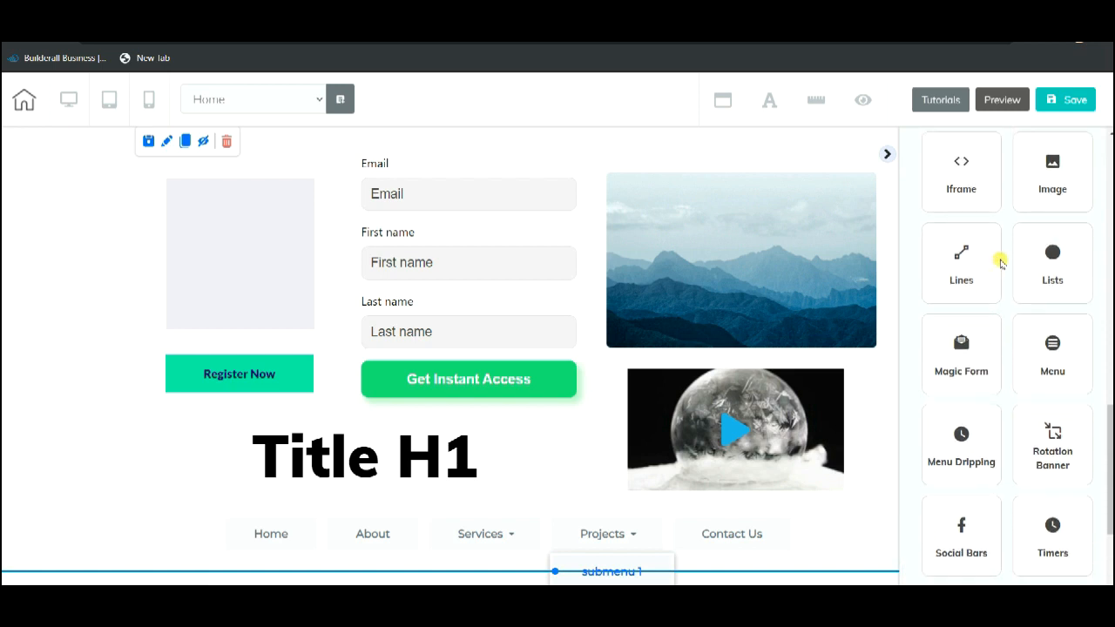
scroll(997, 259, up, 5)
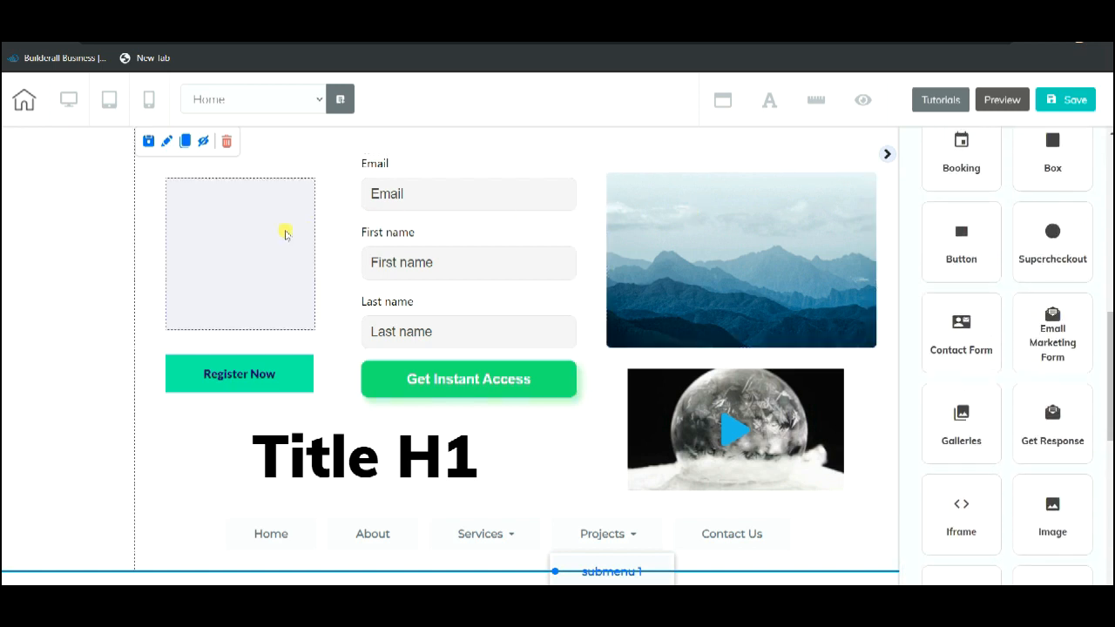
click(888, 156)
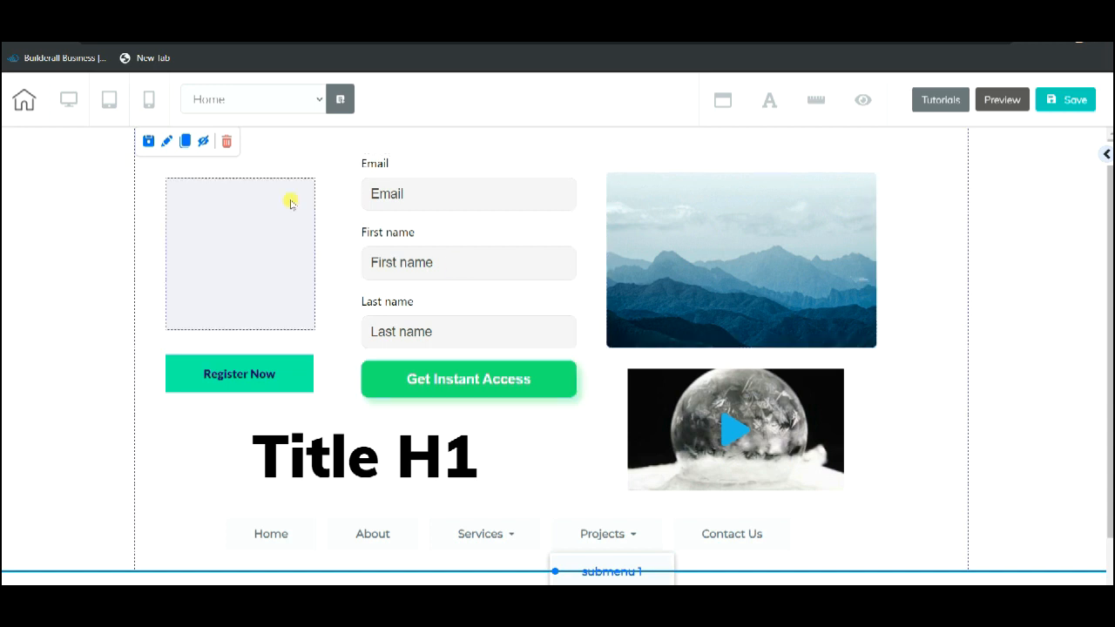
Select the grey box and its surrounding panel alternately to compare the editing options offered for each.
click(211, 264)
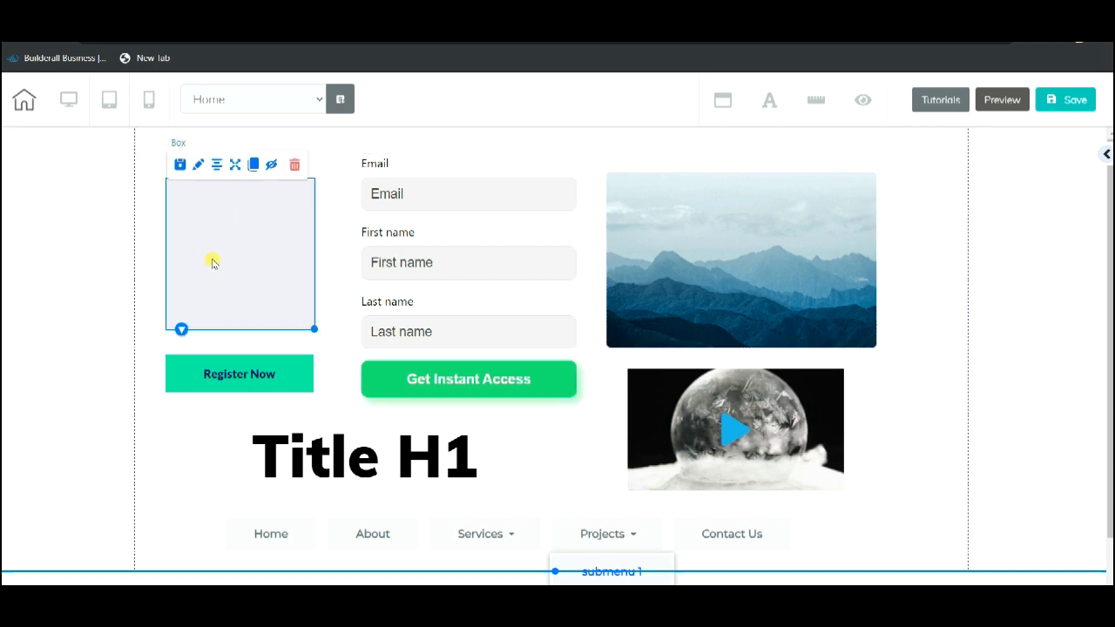
click(99, 207)
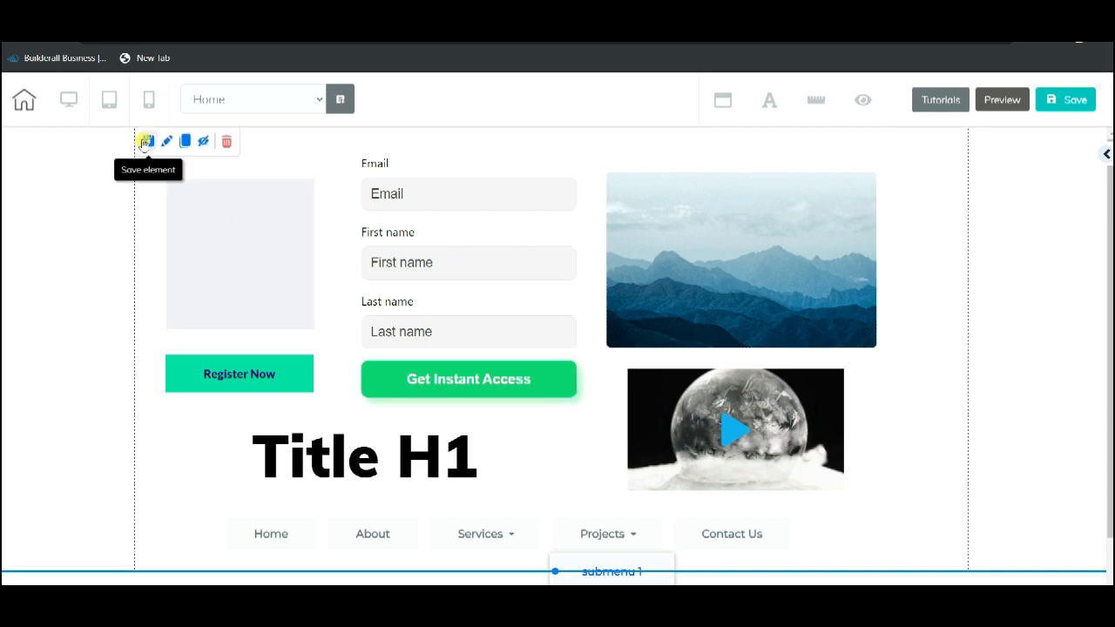
click(215, 242)
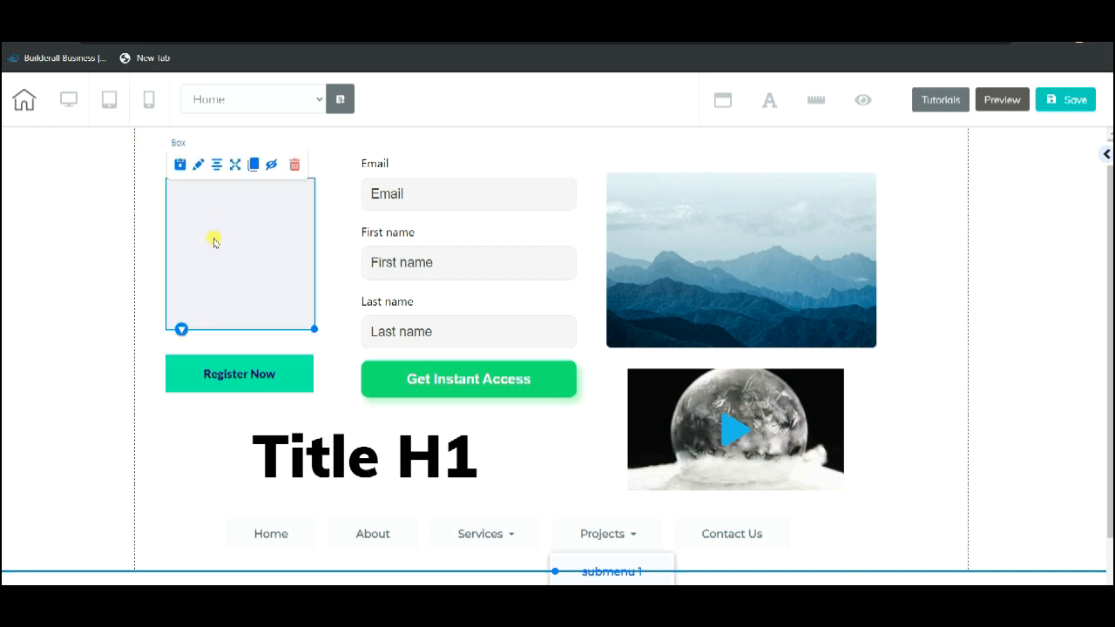
click(105, 174)
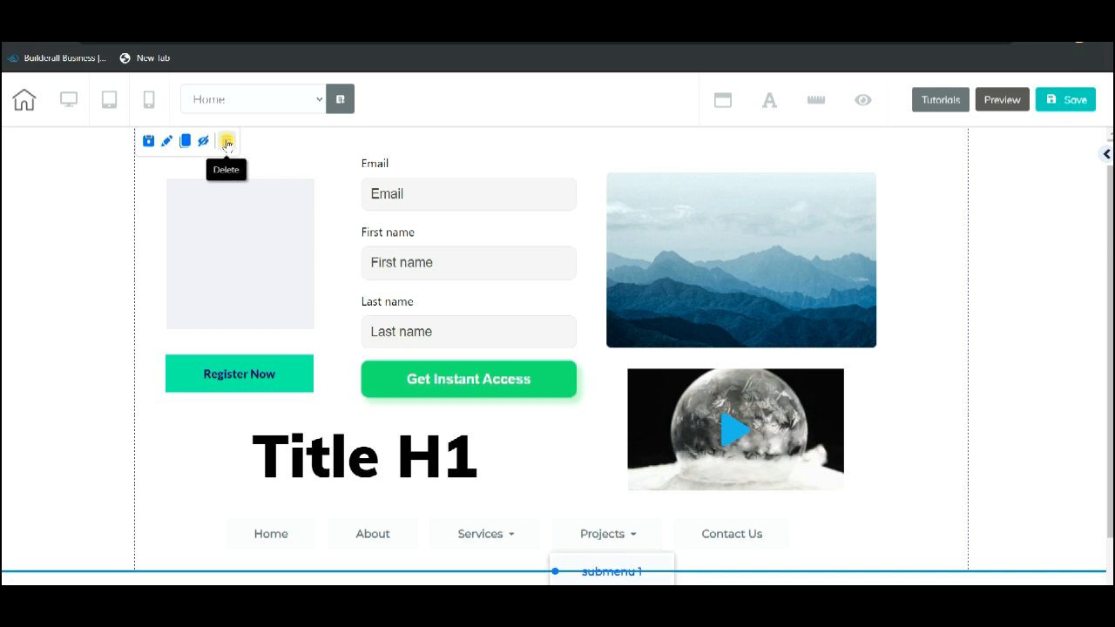
click(223, 255)
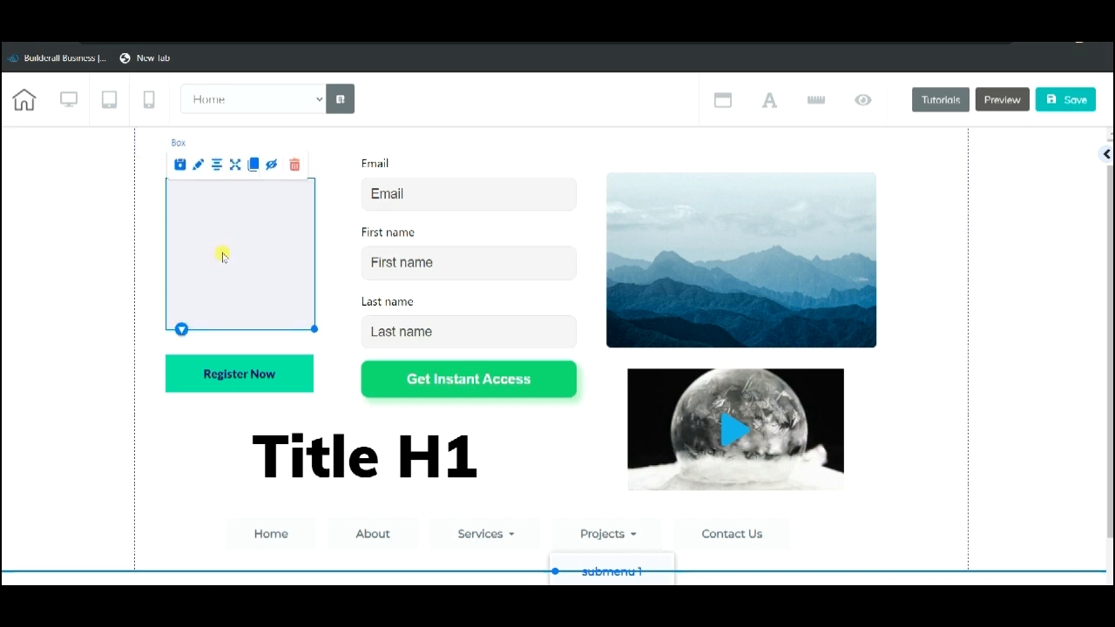
Examine the editing options of the MailingBoss form, the mountain image and the grey box, ending with the page panel.
click(457, 239)
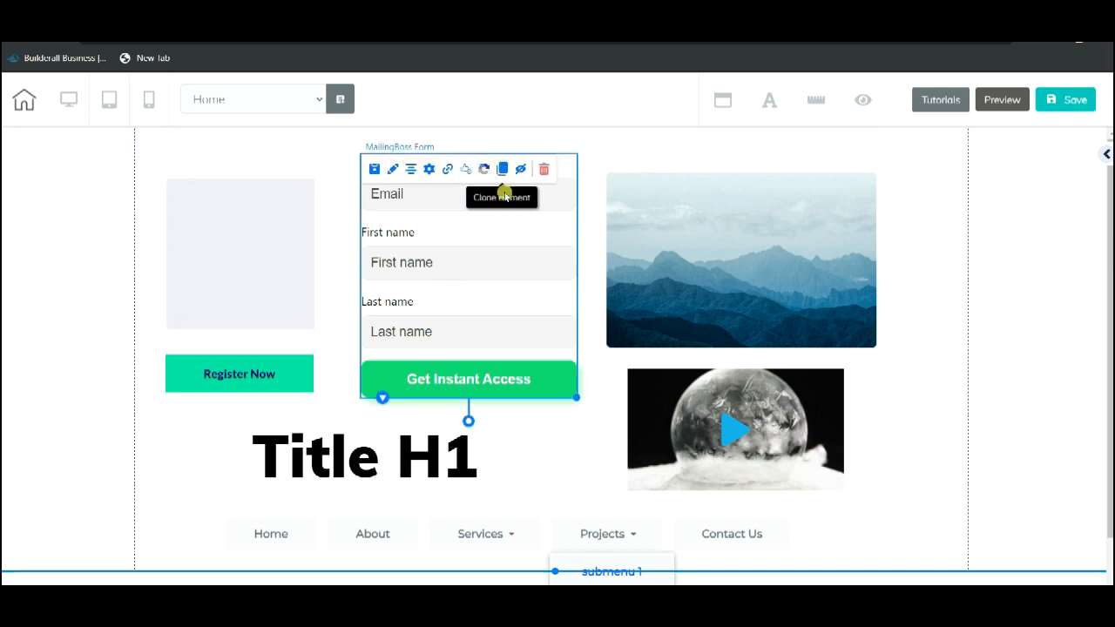
click(716, 279)
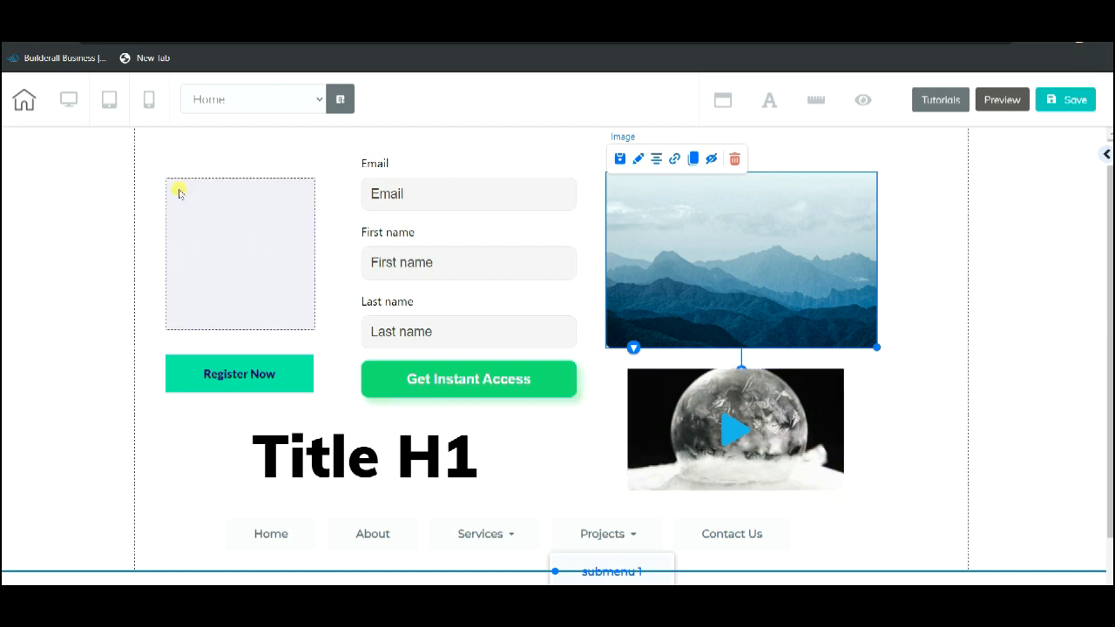
click(223, 219)
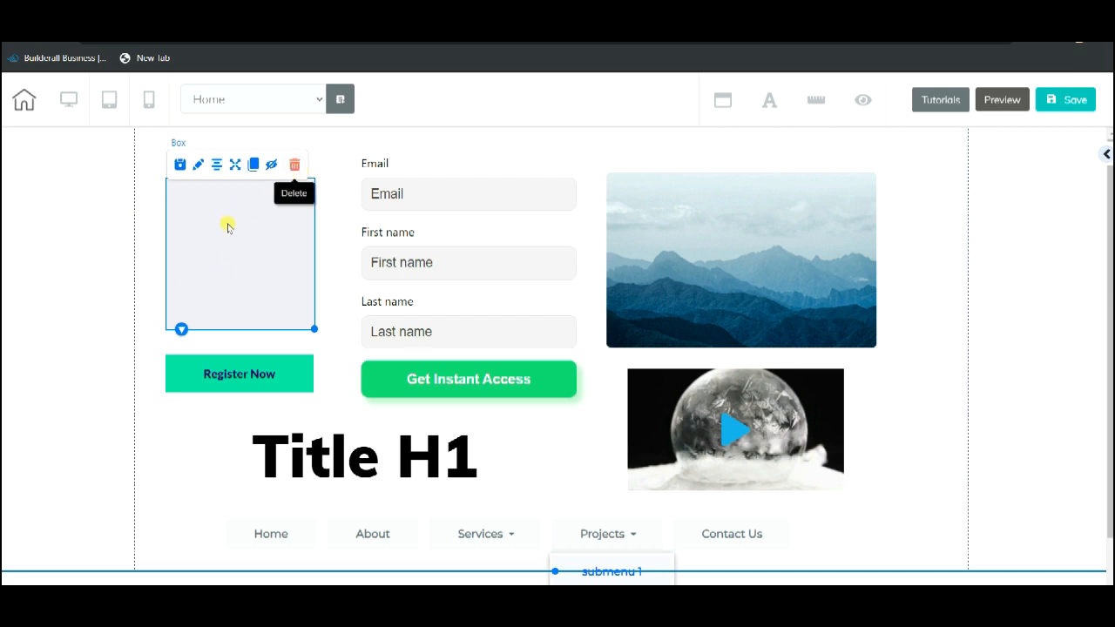
click(8, 206)
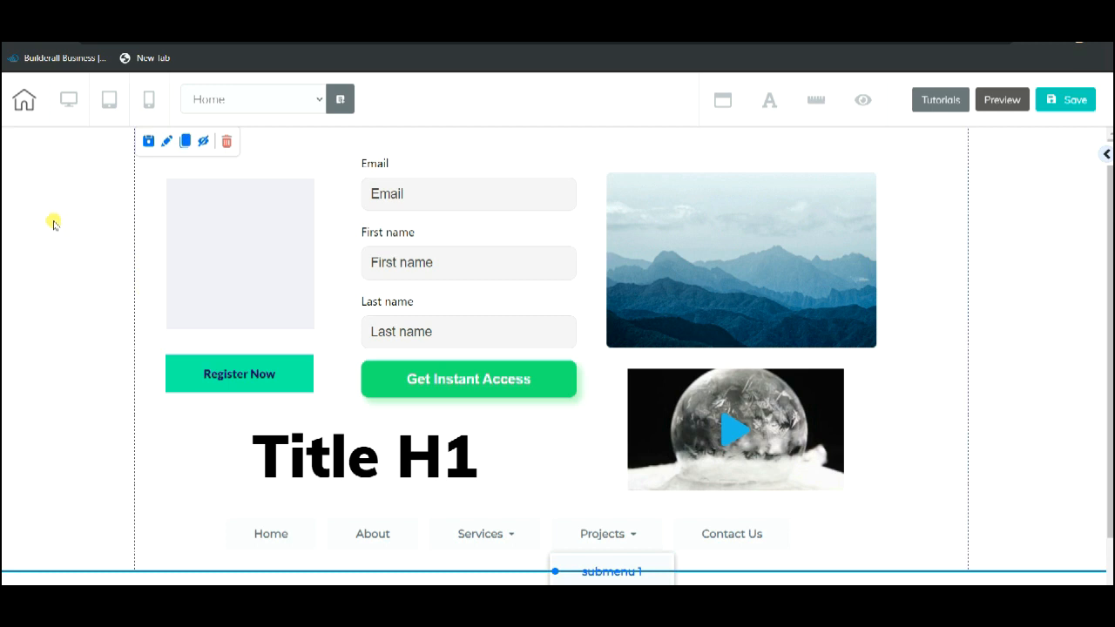
Open the grey box's settings, move the window clear of the box, review all its categories from Sizes to Advanced, and close it.
click(244, 247)
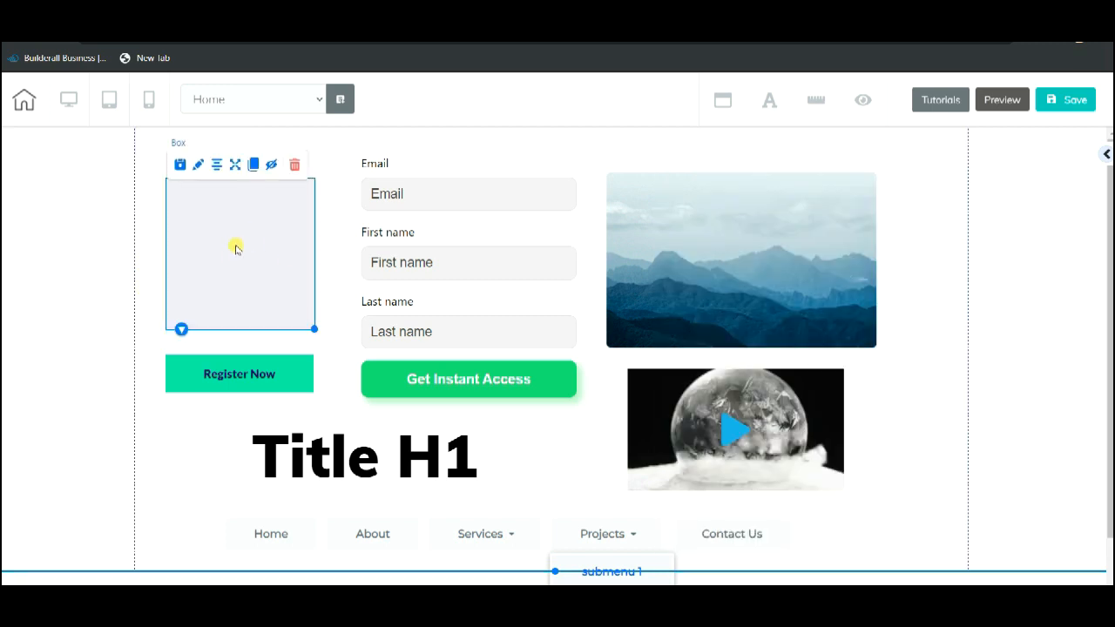
double_click(228, 248)
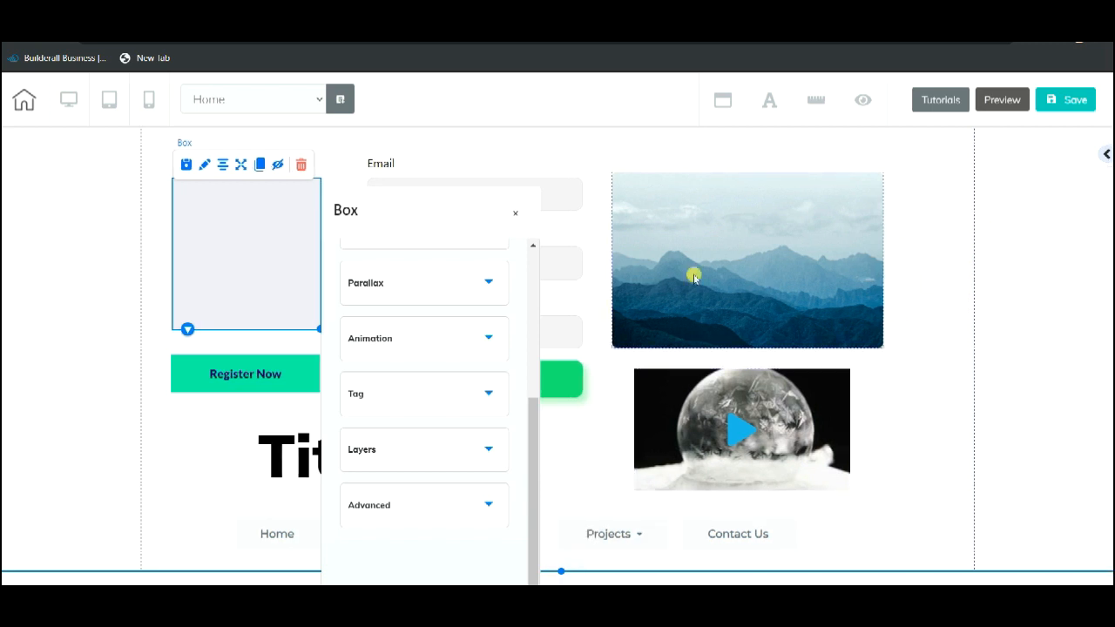
drag(447, 221, 478, 159)
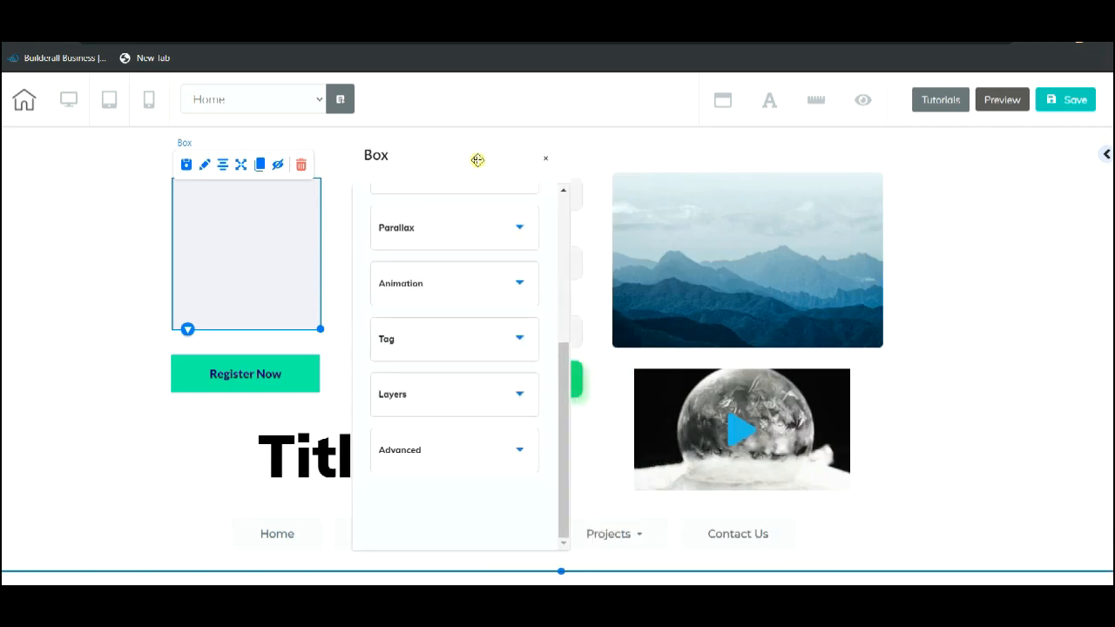
scroll(519, 254, up, 4)
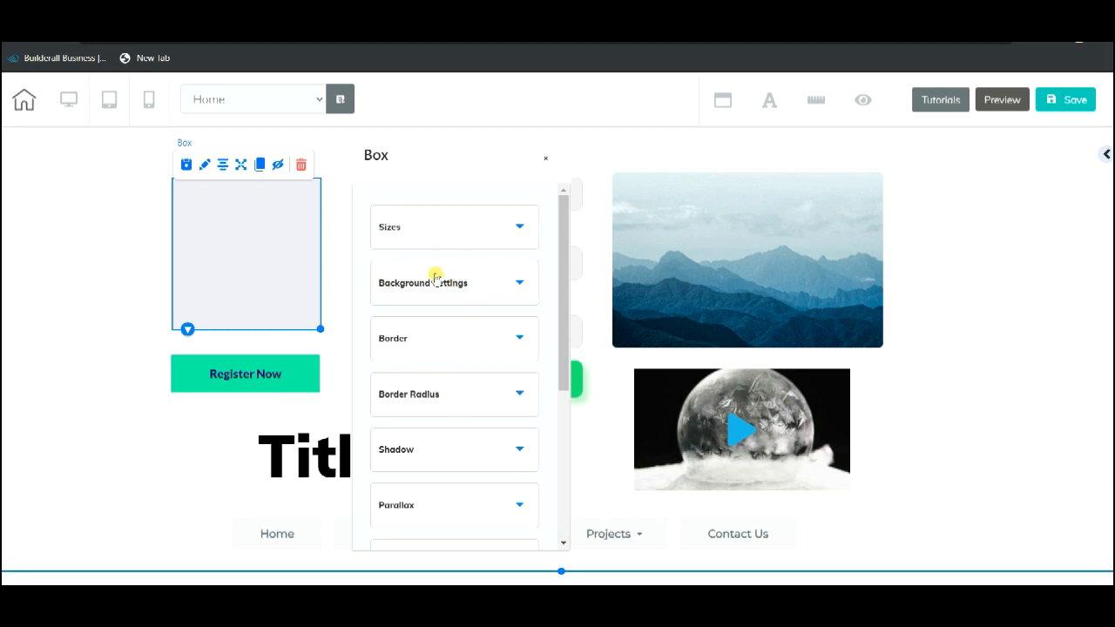
scroll(456, 286, down, 1)
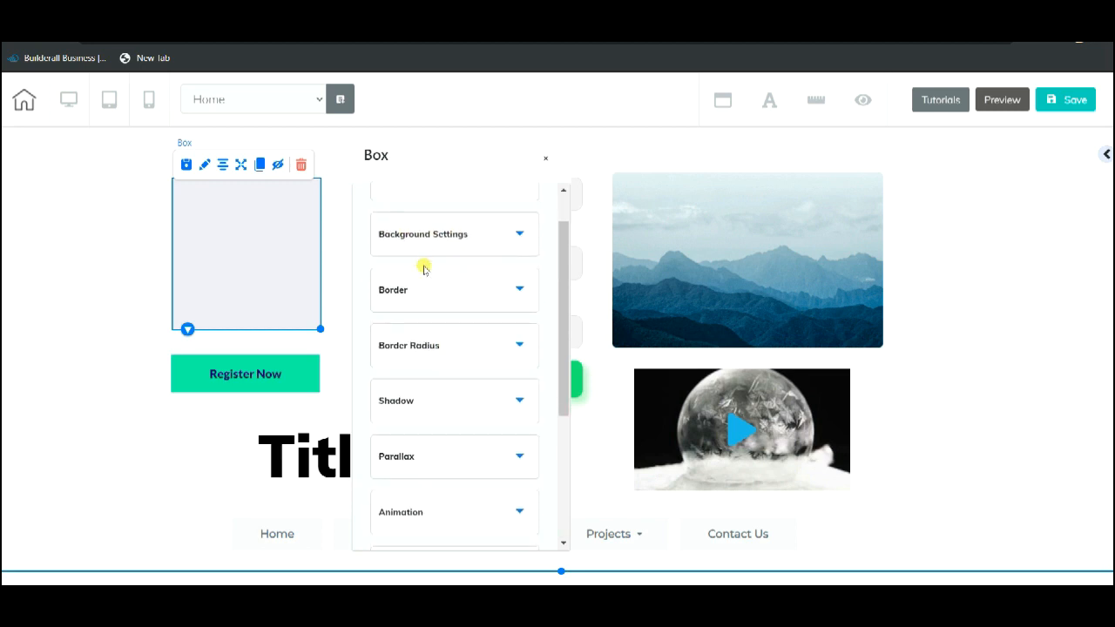
scroll(456, 339, down, 2)
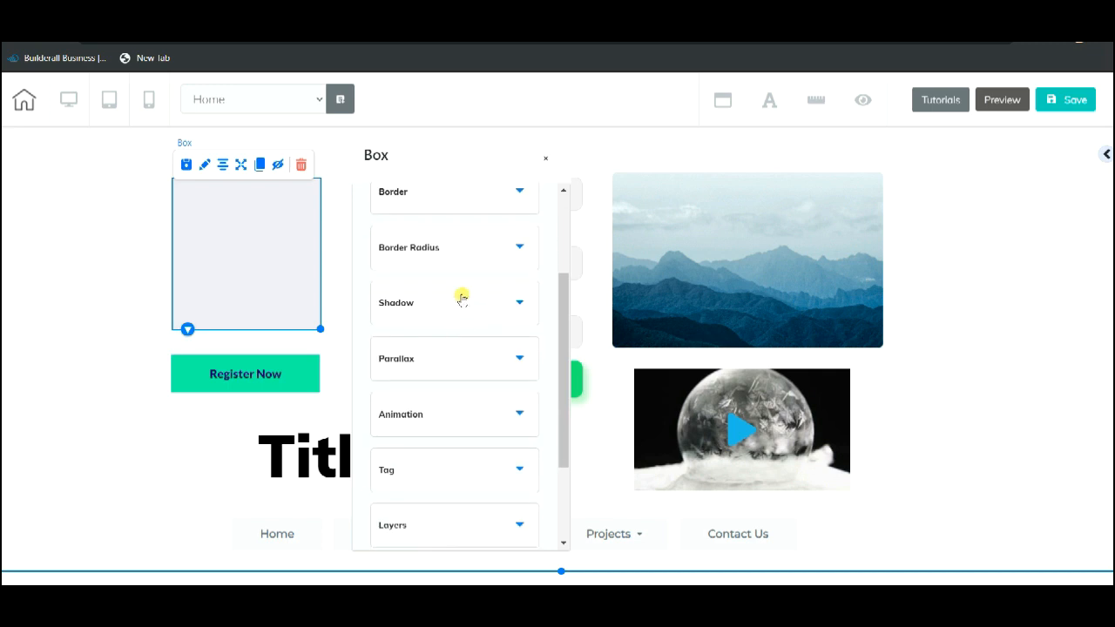
scroll(440, 301, down, 3)
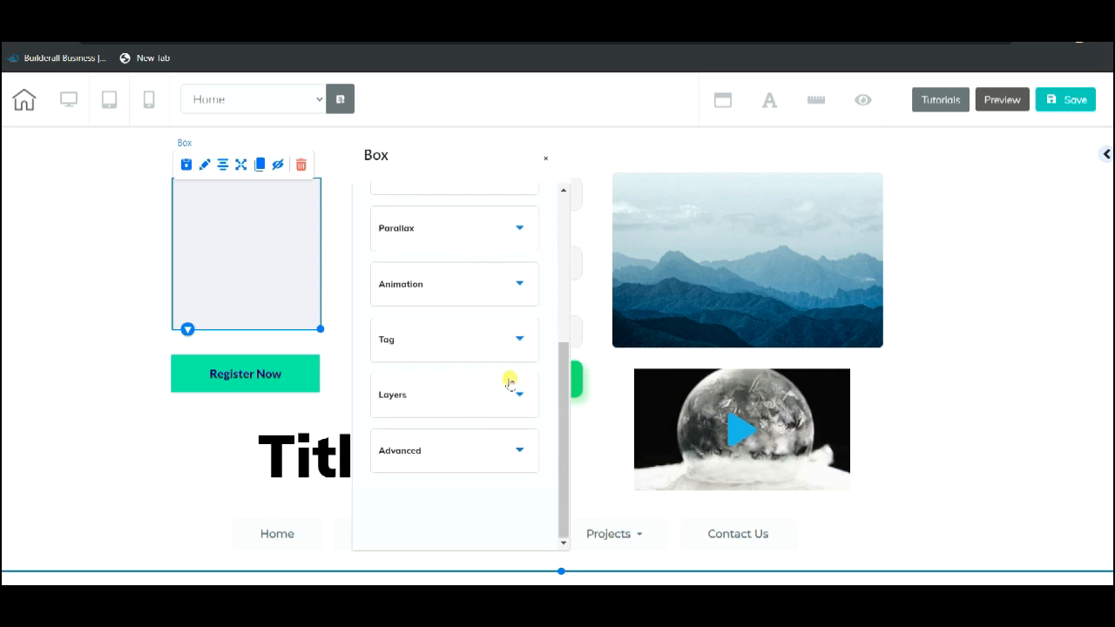
drag(564, 392, 534, 224)
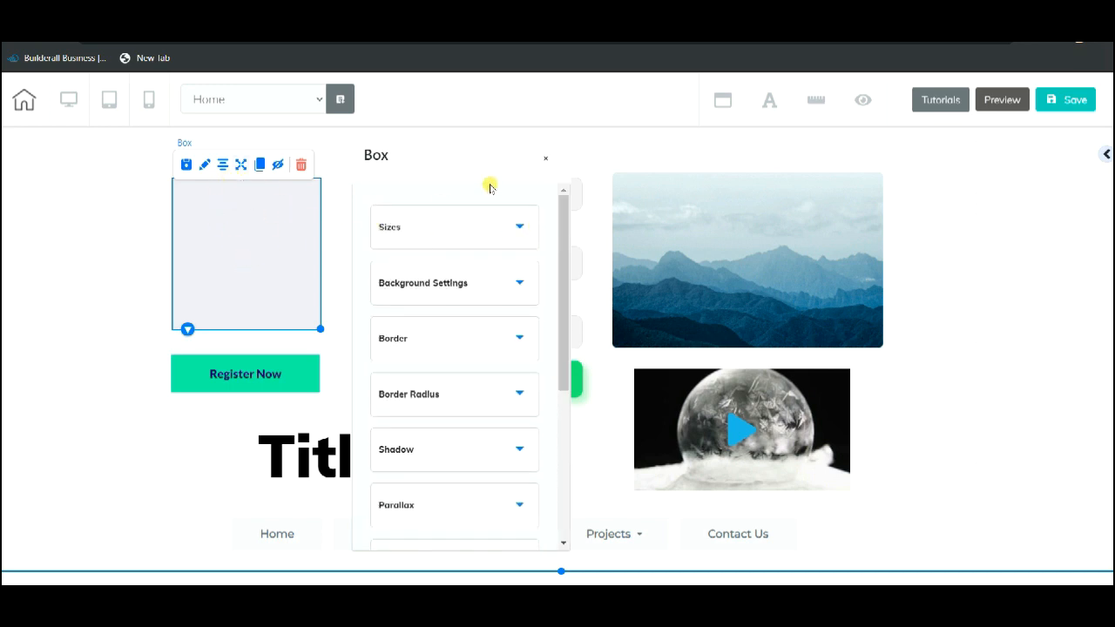
click(545, 159)
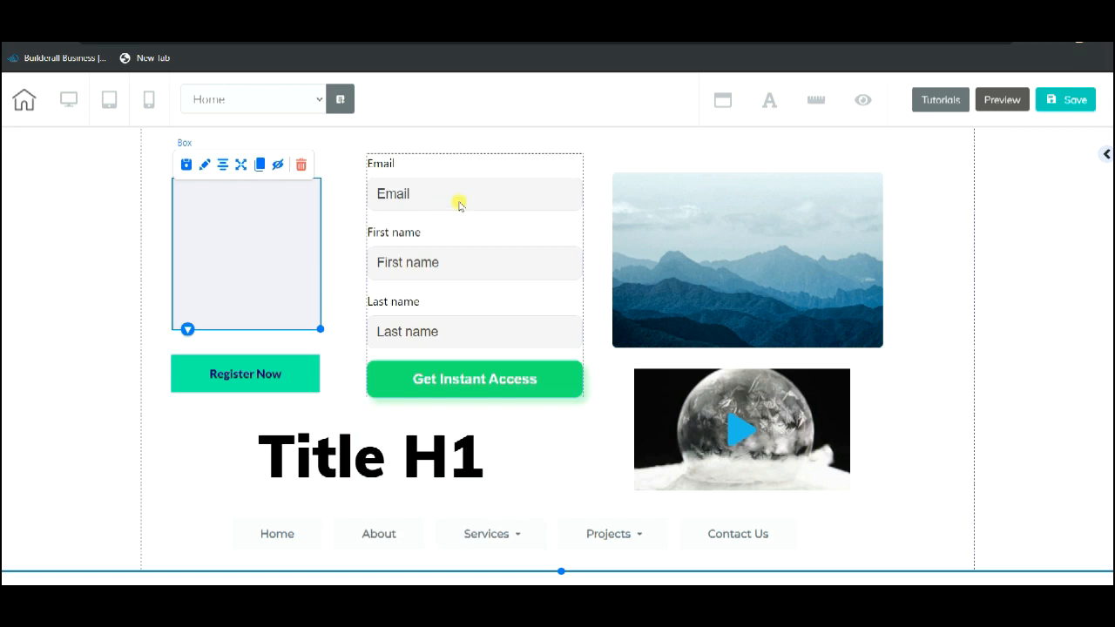
Open the MailingBoss form's settings, examine its categories and editing options, then close them and deselect the form.
click(459, 204)
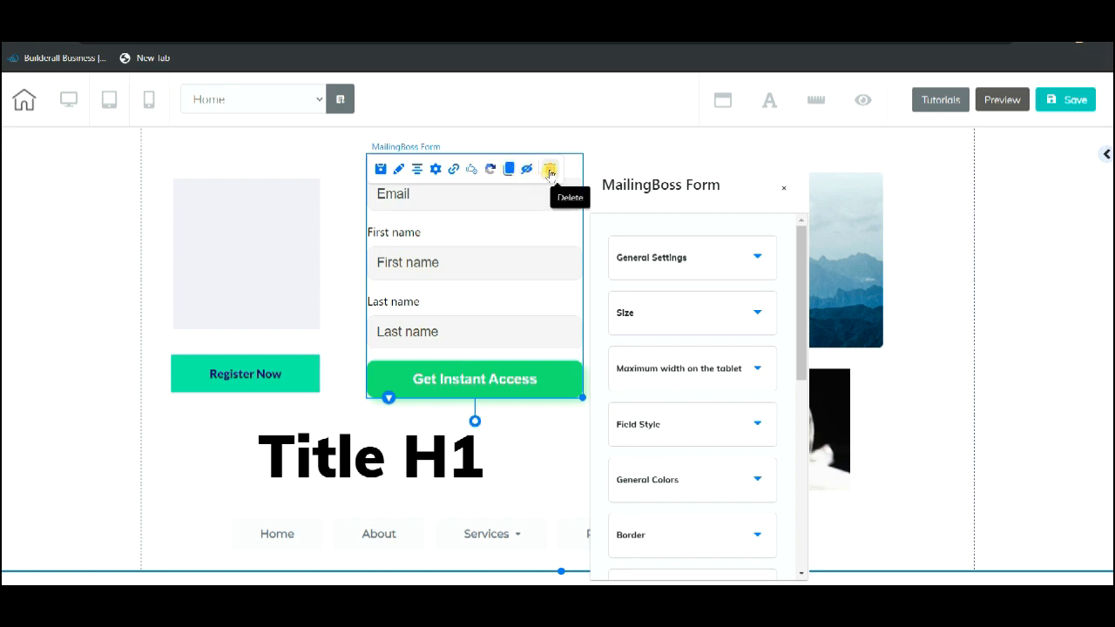
click(786, 191)
click(1064, 282)
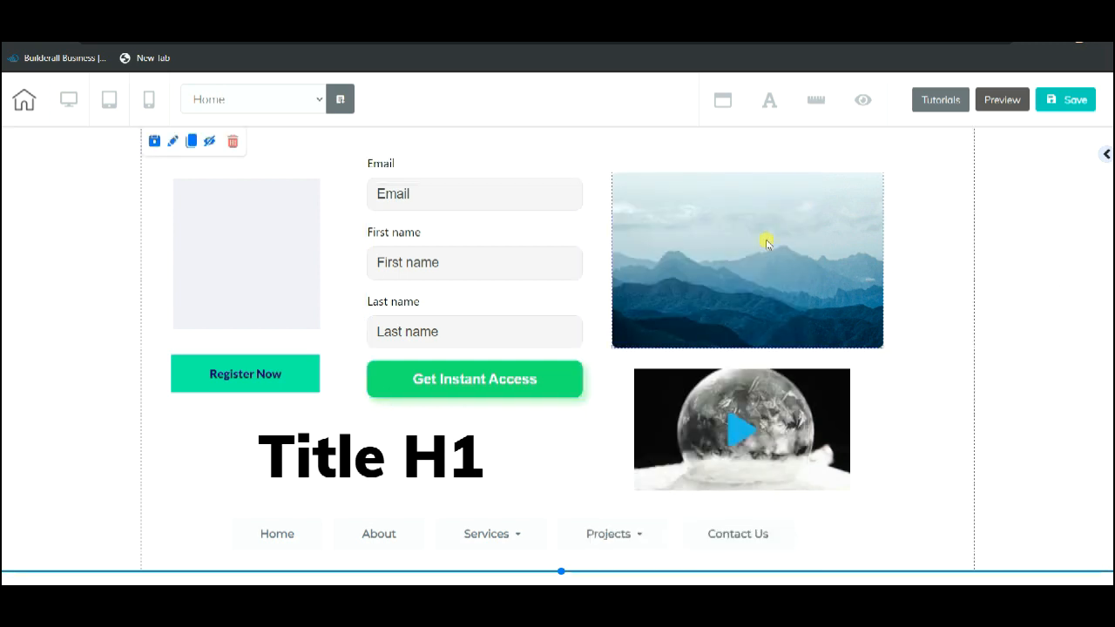
Open the mountain image's settings, review the available categories, then close them and return to the page panel.
click(722, 227)
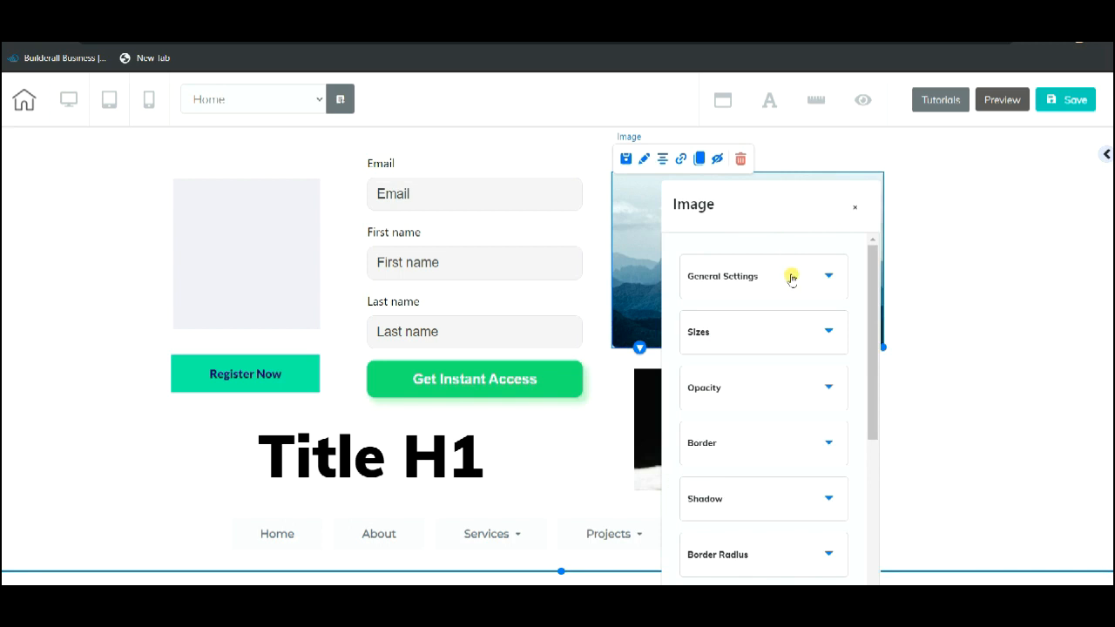
scroll(805, 366, down, 5)
scroll(818, 349, up, 5)
click(851, 212)
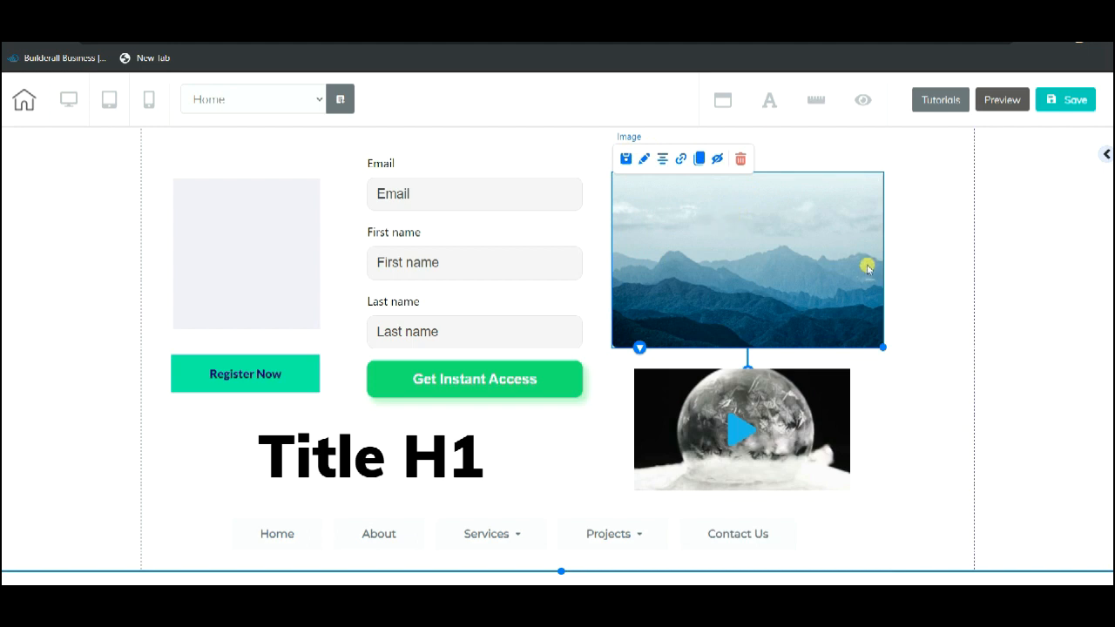
click(208, 201)
click(64, 291)
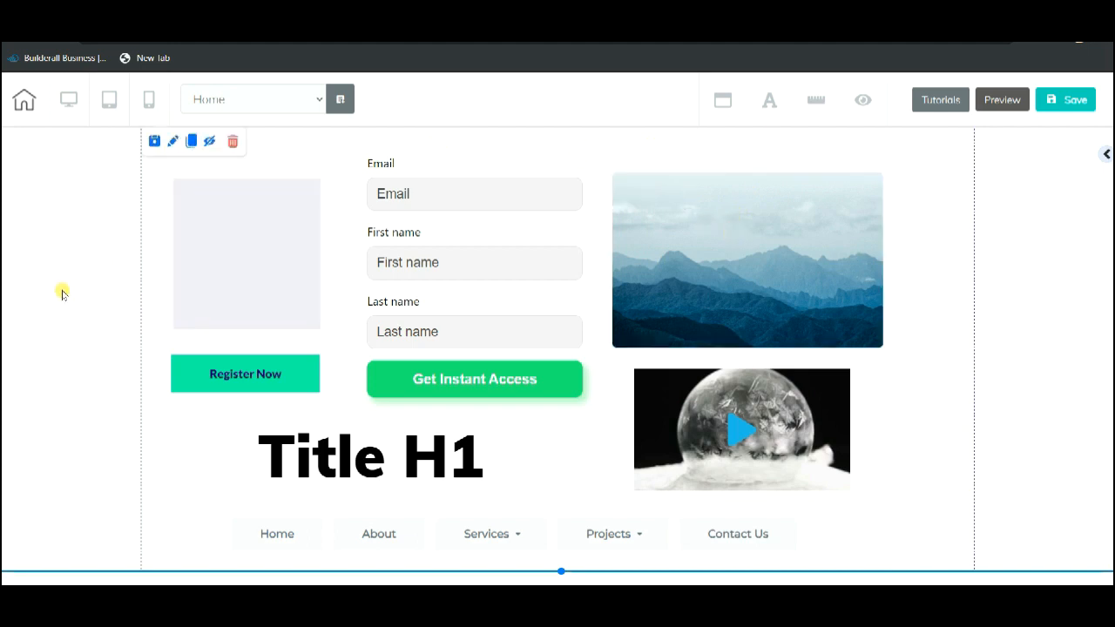
Open the Register Now button's settings, review the categories from Size to Advanced, and close them.
click(199, 369)
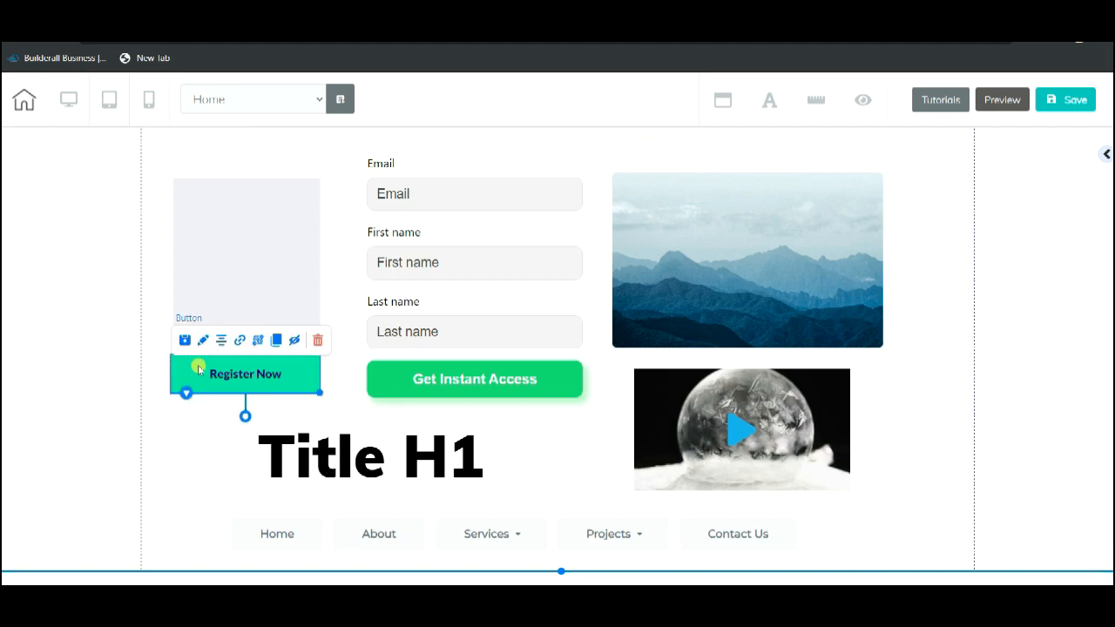
click(198, 369)
drag(453, 378, 490, 204)
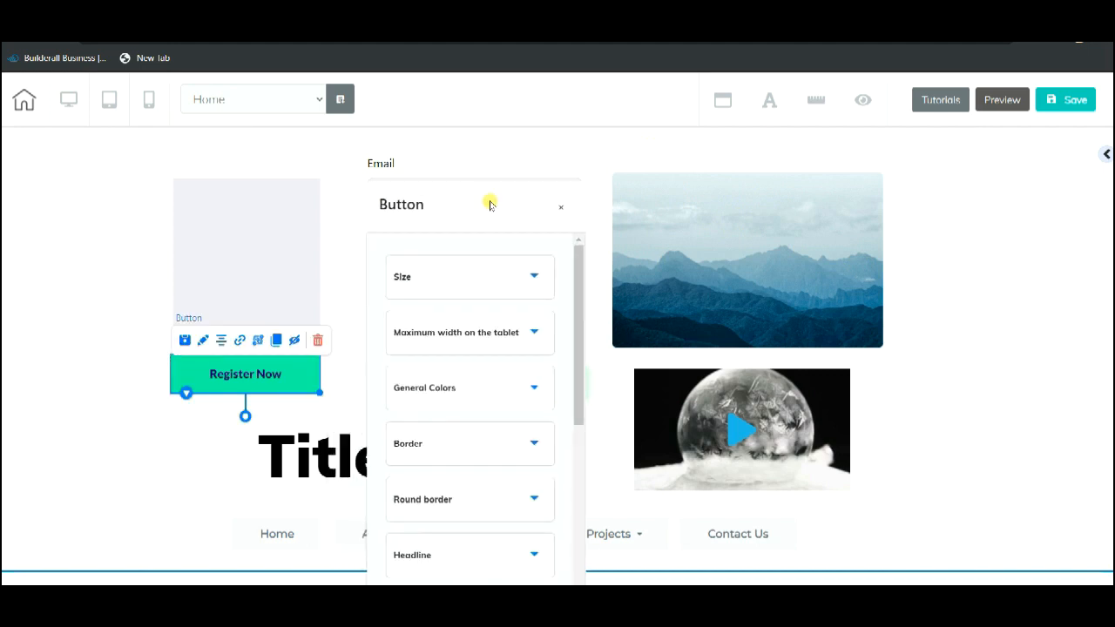
scroll(500, 418, down, 3)
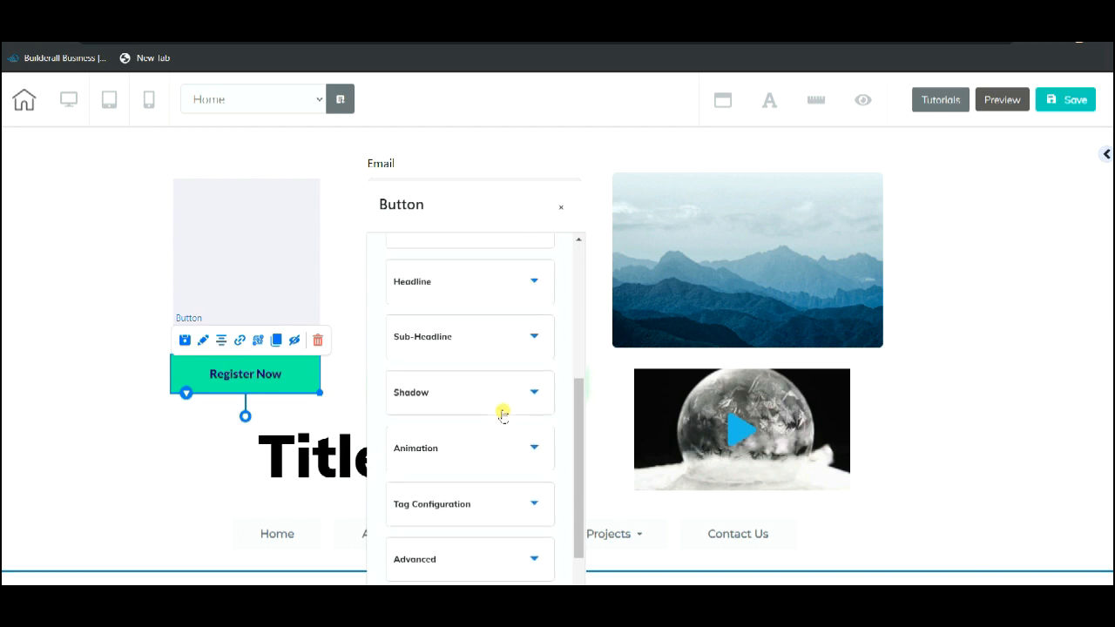
scroll(503, 414, up, 3)
click(563, 208)
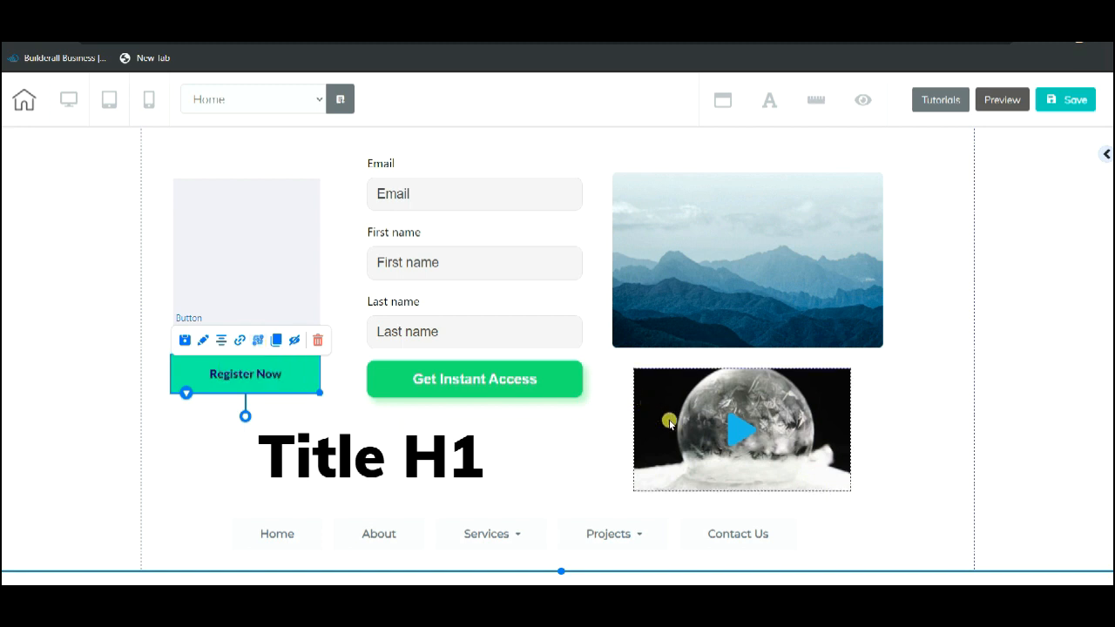
Open the Vimeo video's settings, review the categories from General Settings to Advanced, then close them and deselect the video.
click(718, 415)
drag(789, 411, 866, 180)
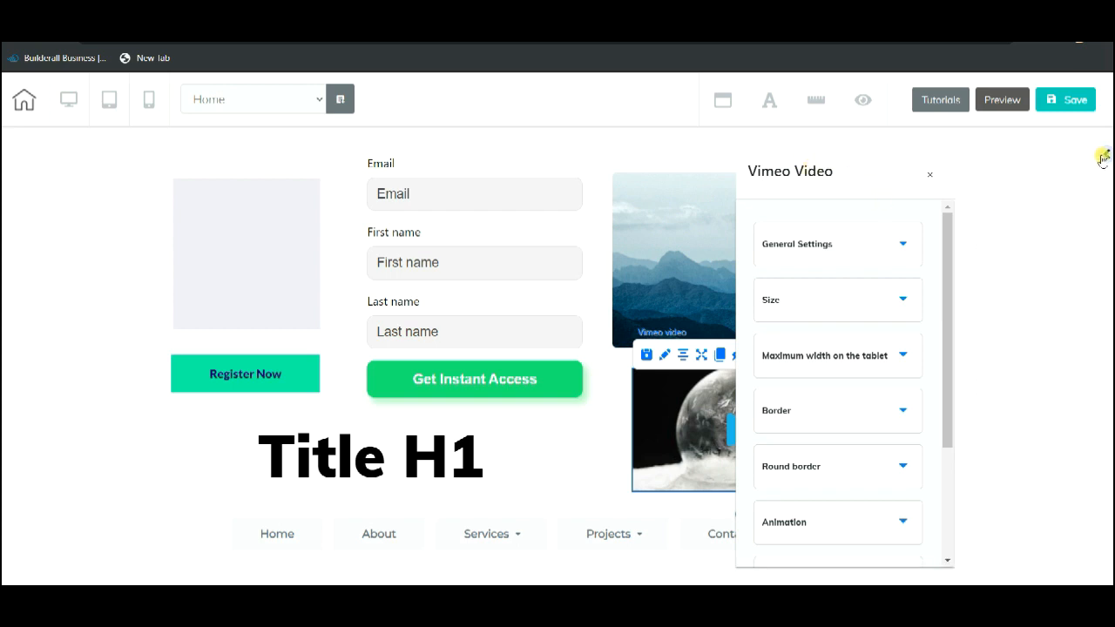
scroll(821, 236, down, 3)
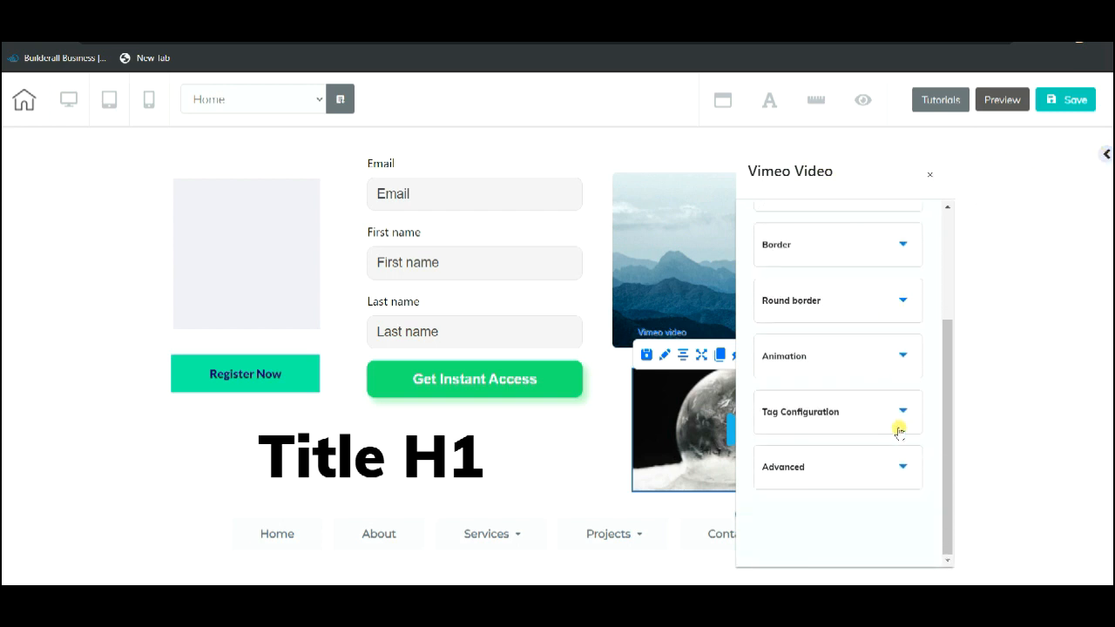
scroll(895, 425, up, 3)
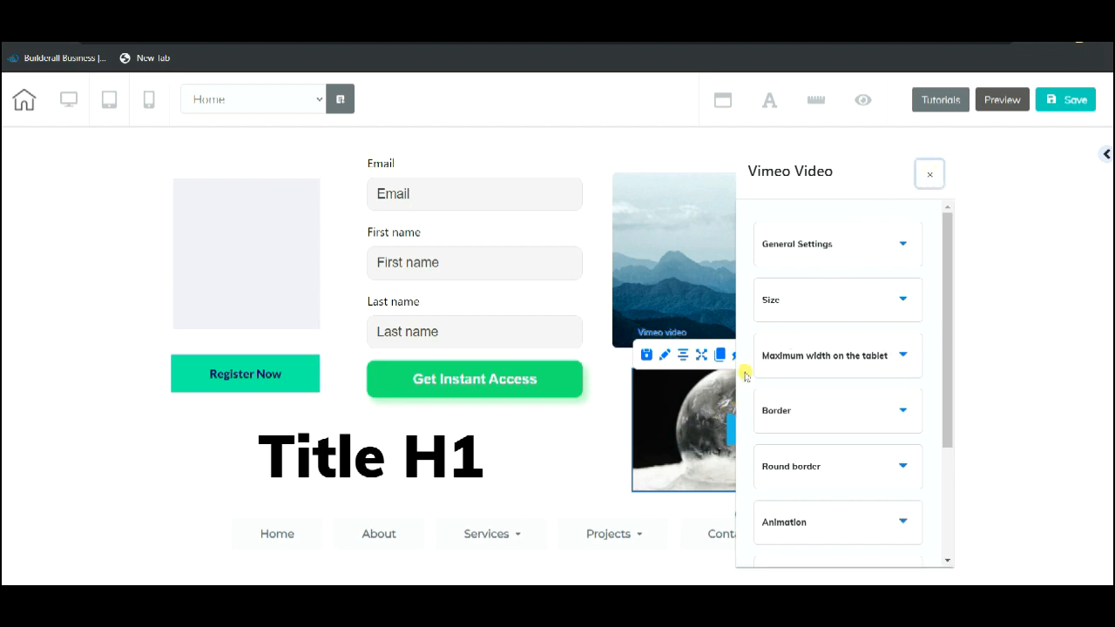
click(927, 178)
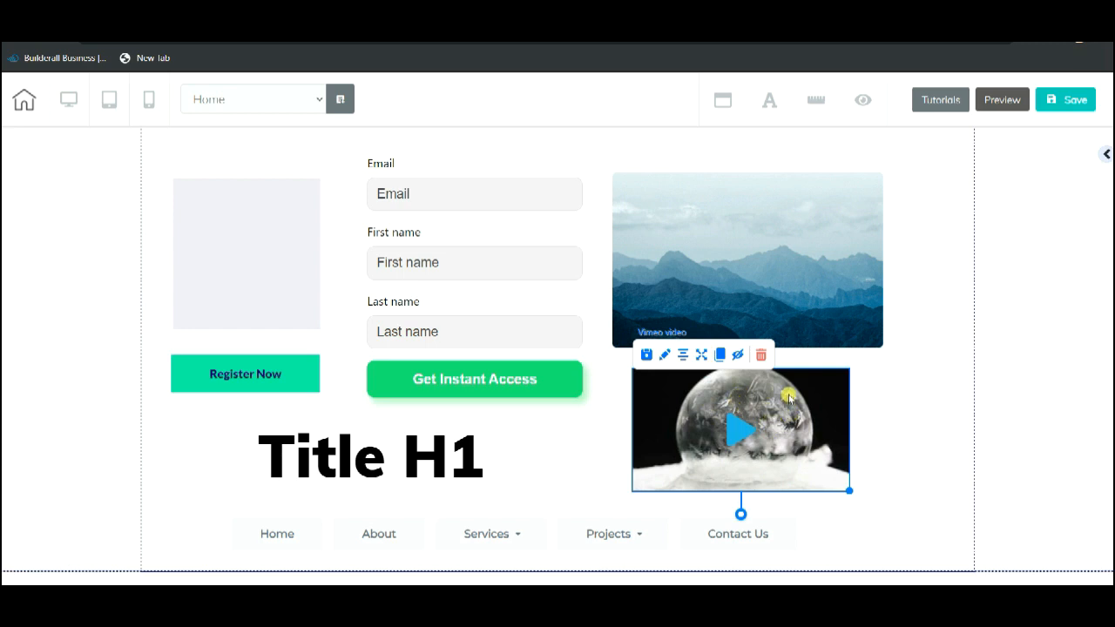
click(901, 364)
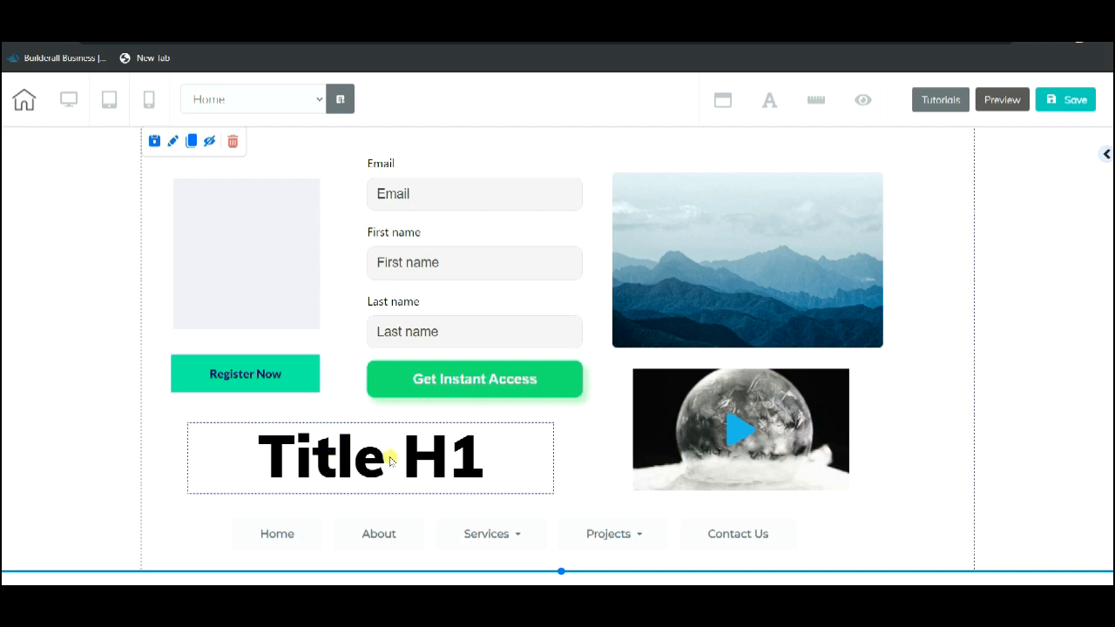
Examine the Title H1 settings in the site fonts, including family, sizes, line height and color, then close the site fonts.
click(512, 463)
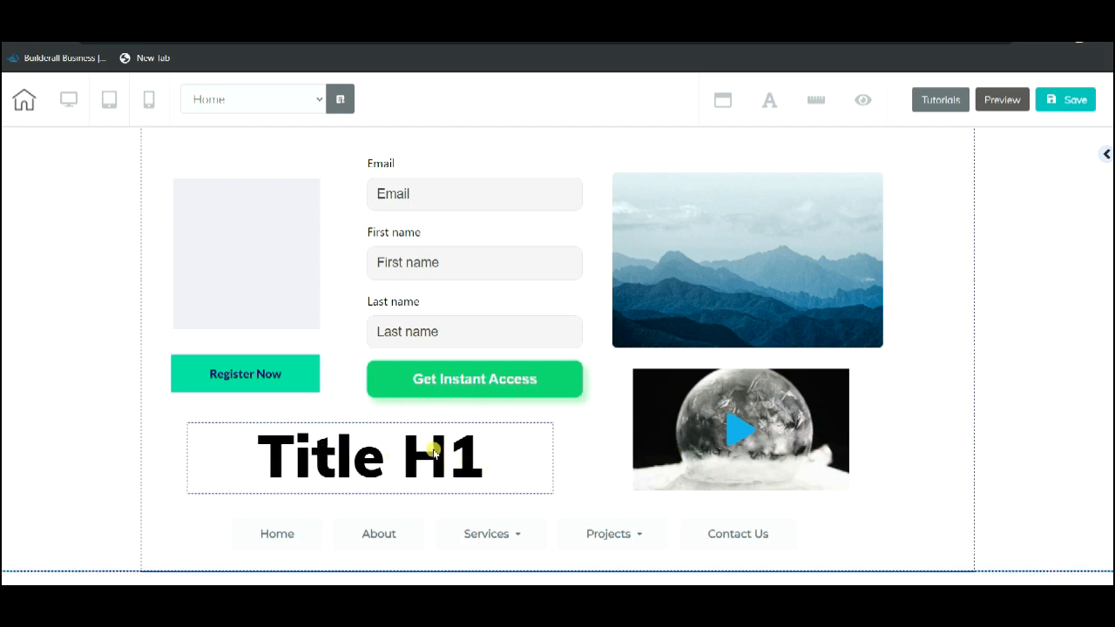
drag(381, 456, 688, 418)
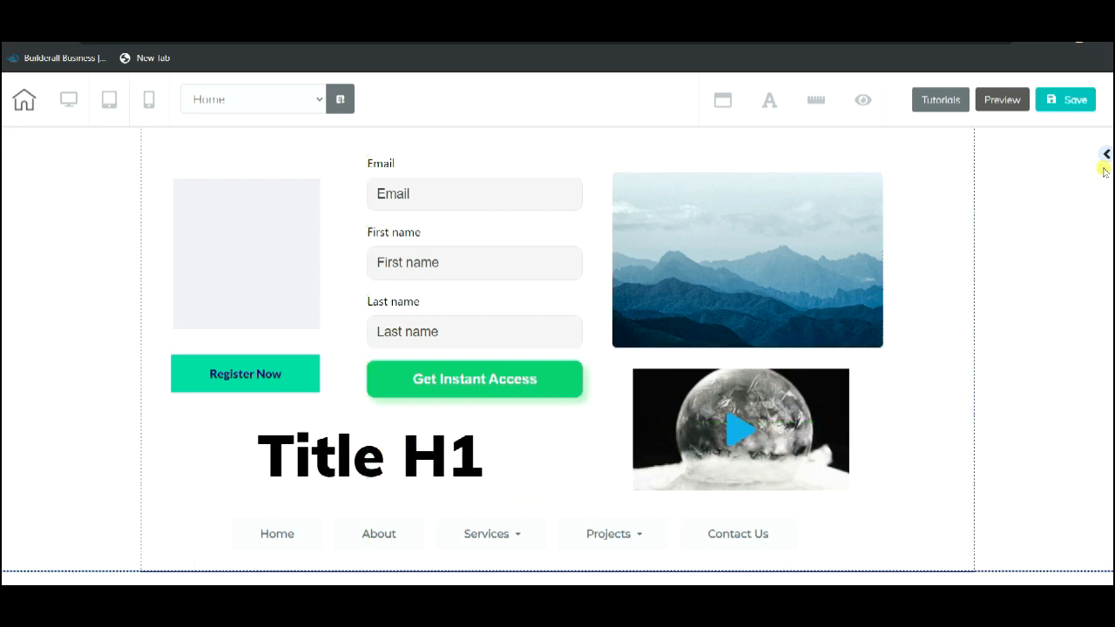
click(770, 102)
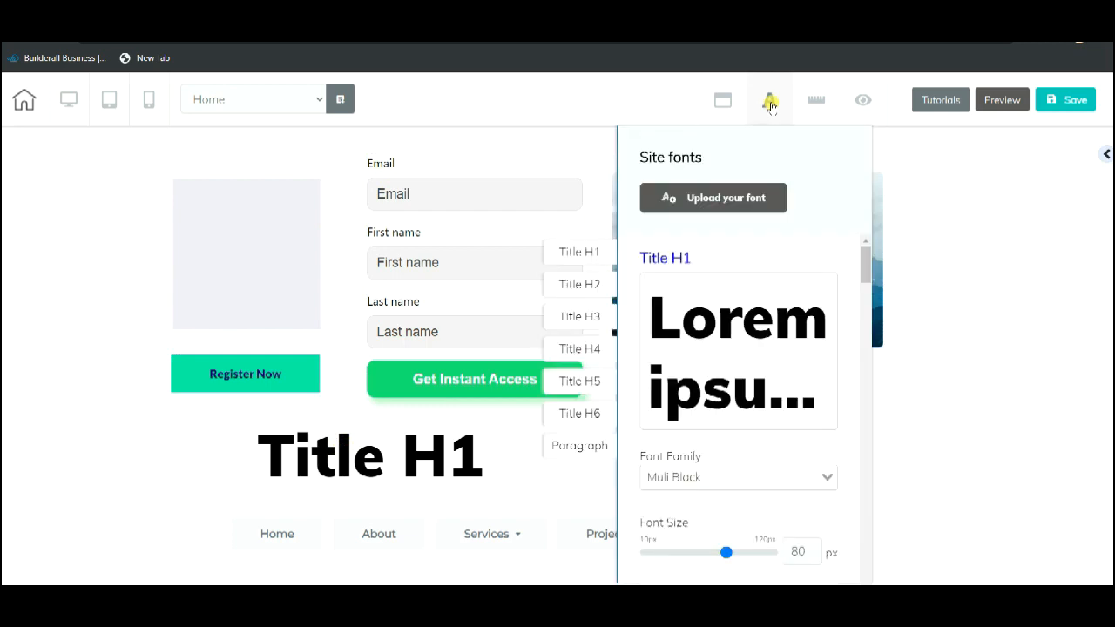
scroll(791, 292, down, 3)
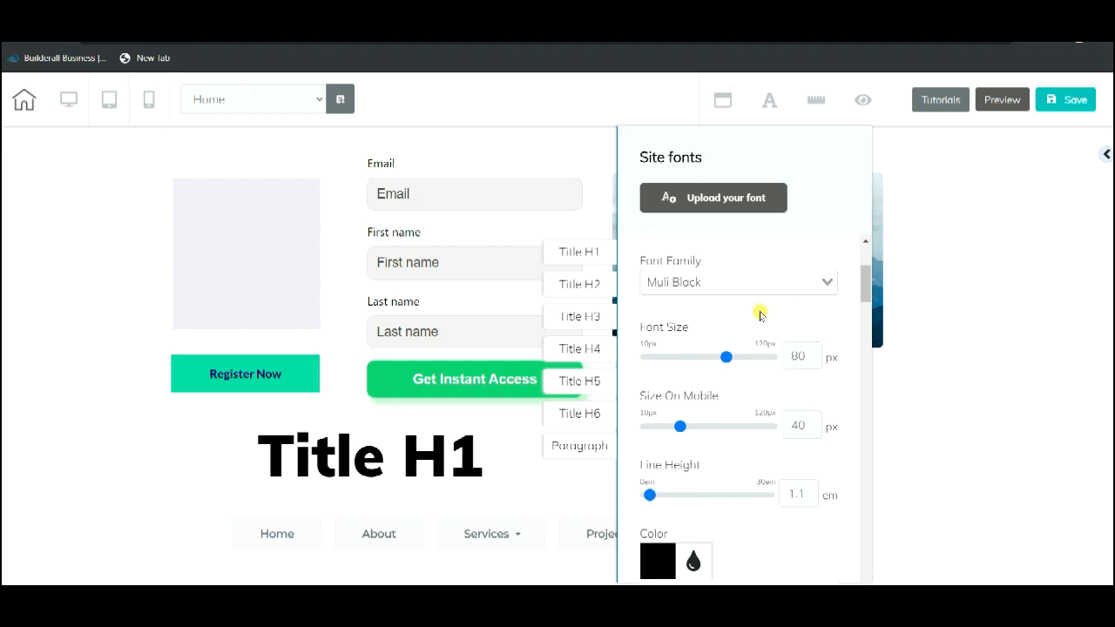
scroll(761, 314, down, 2)
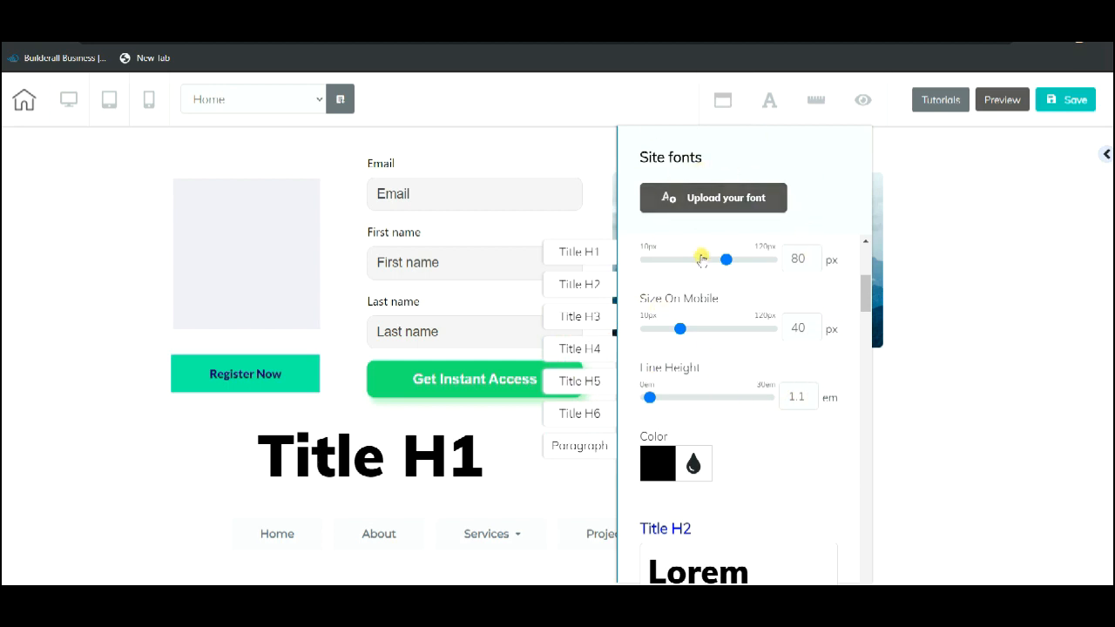
click(763, 102)
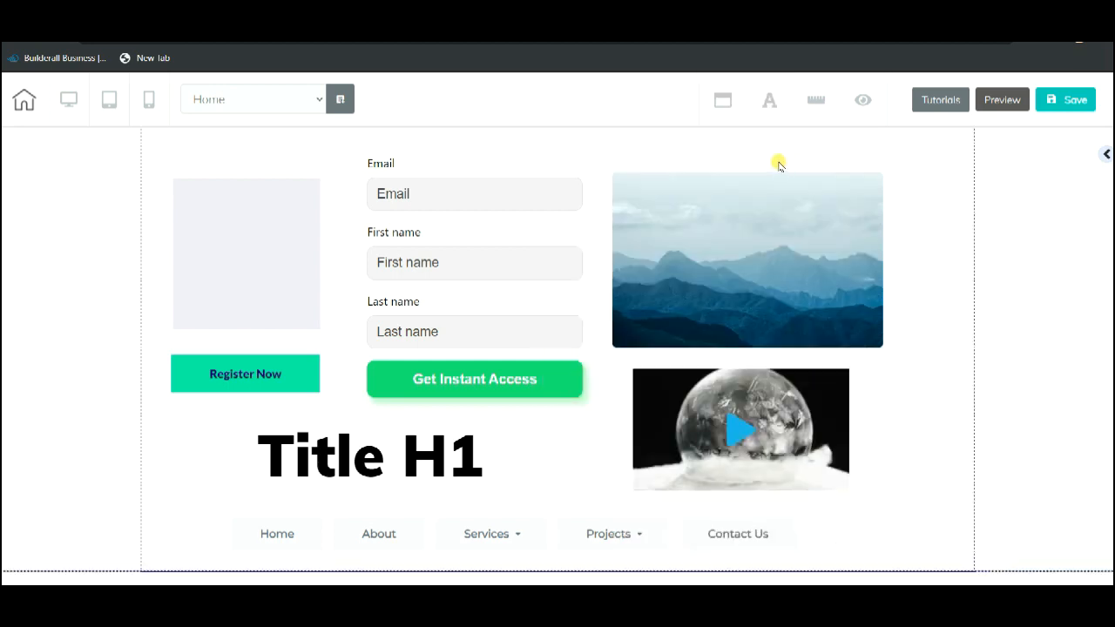
Open the Title H1 element for inline text editing, examine its formatting options, and leave the text editor.
click(1106, 157)
click(375, 446)
drag(307, 442, 368, 458)
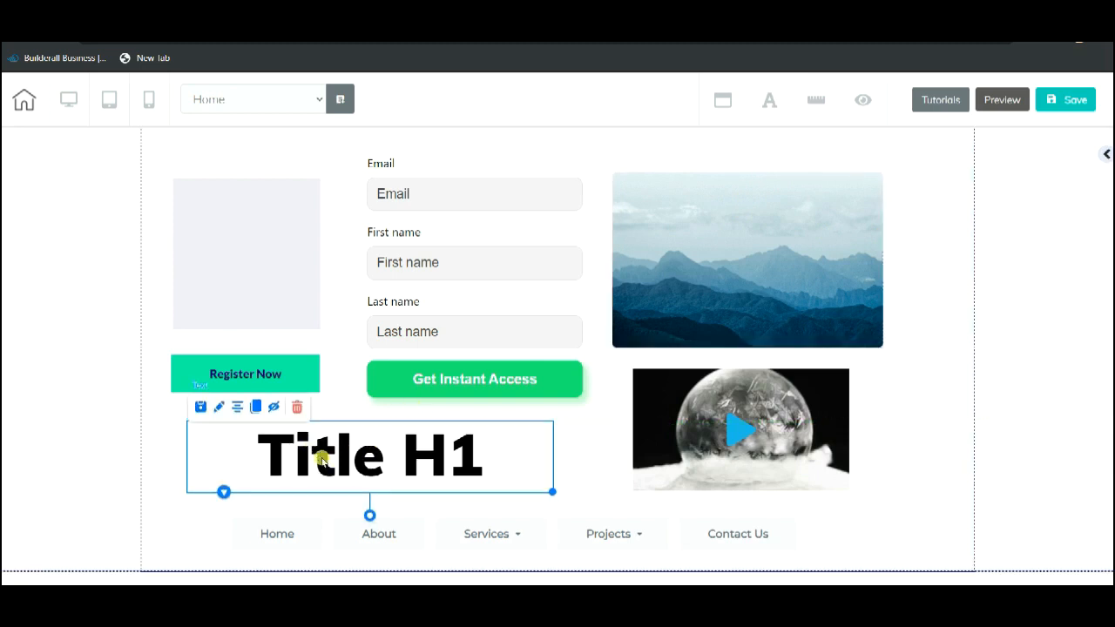
double_click(369, 456)
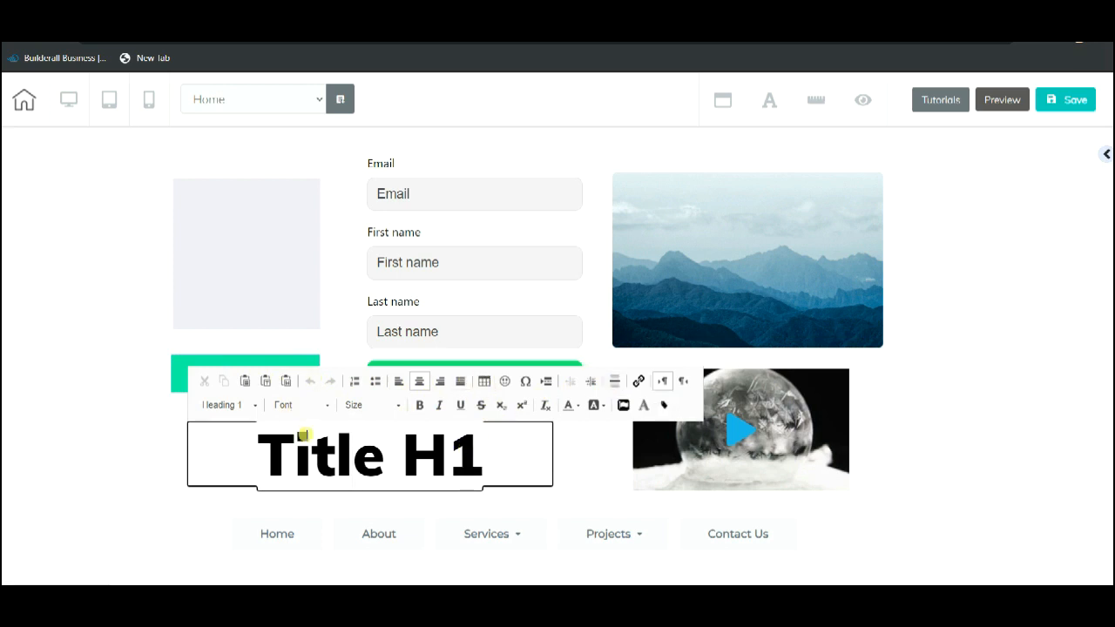
click(904, 394)
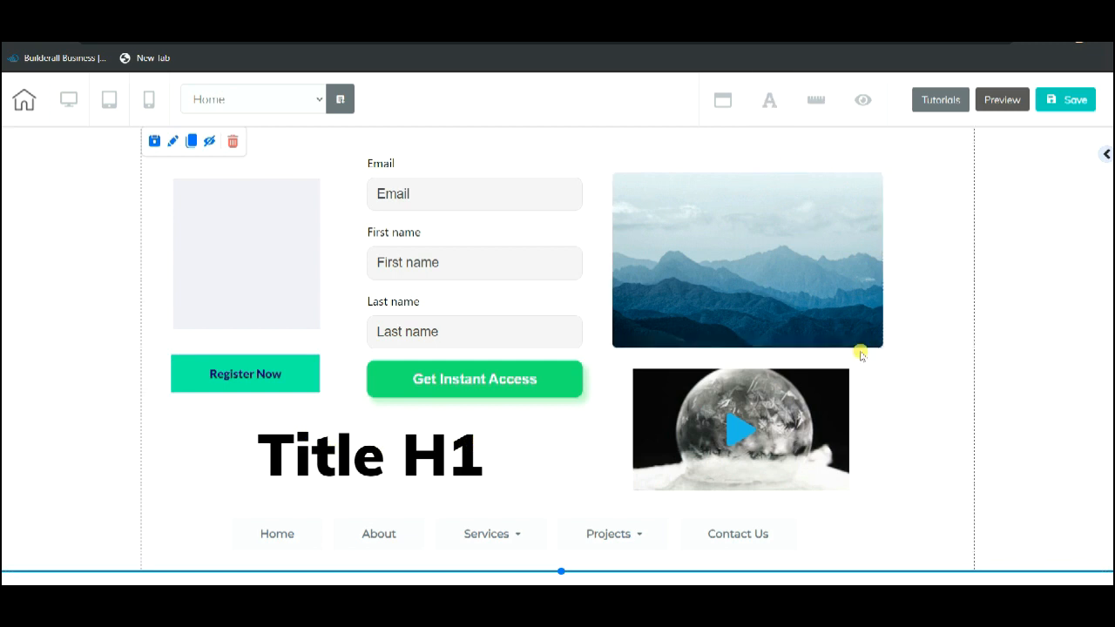
Select the navigation menu below the title, look over its items and submenus, then deselect it and close any open settings.
mouse_move(486, 535)
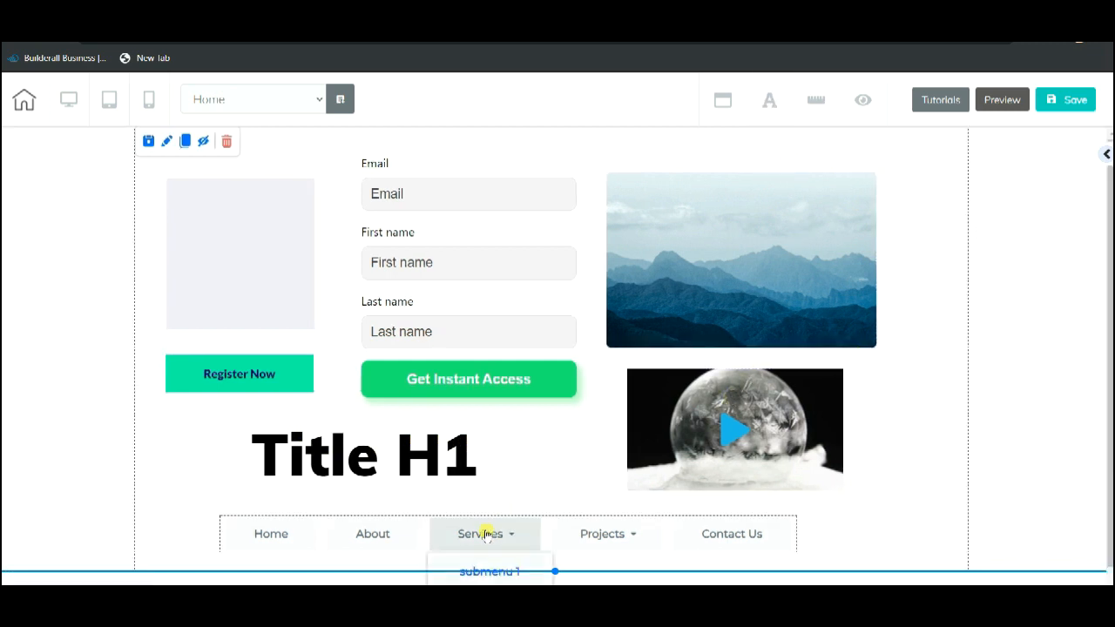
click(556, 526)
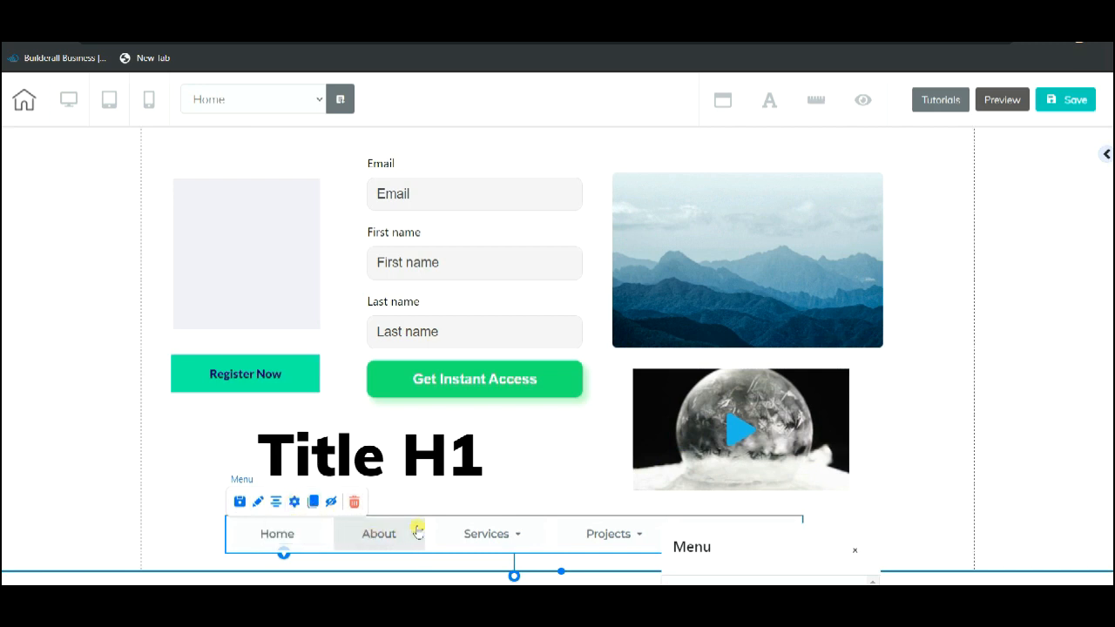
mouse_move(473, 541)
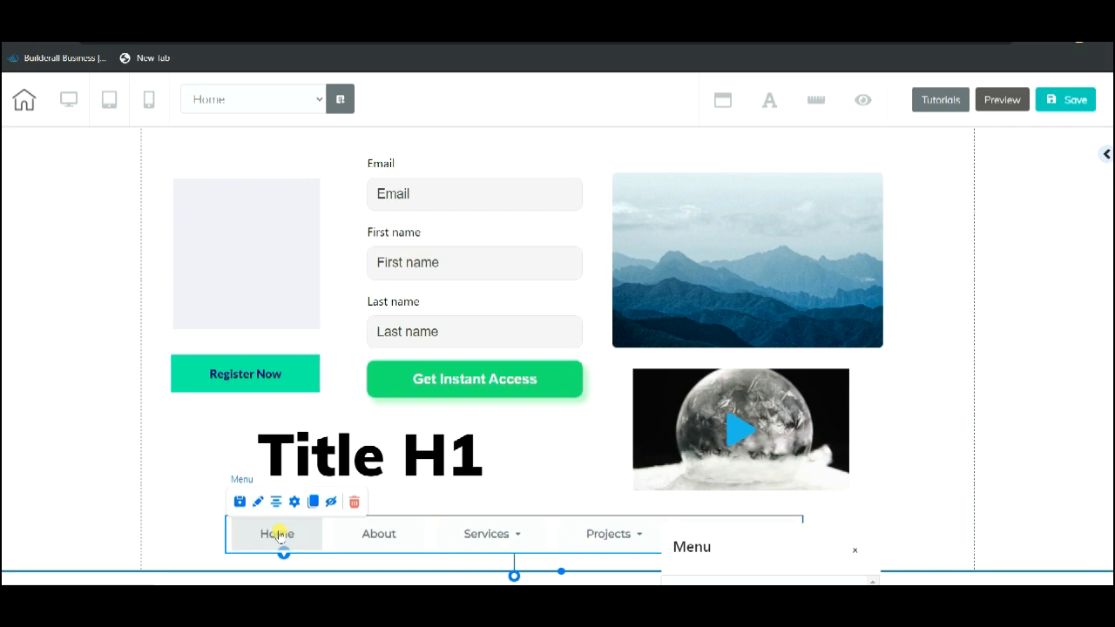
mouse_move(562, 540)
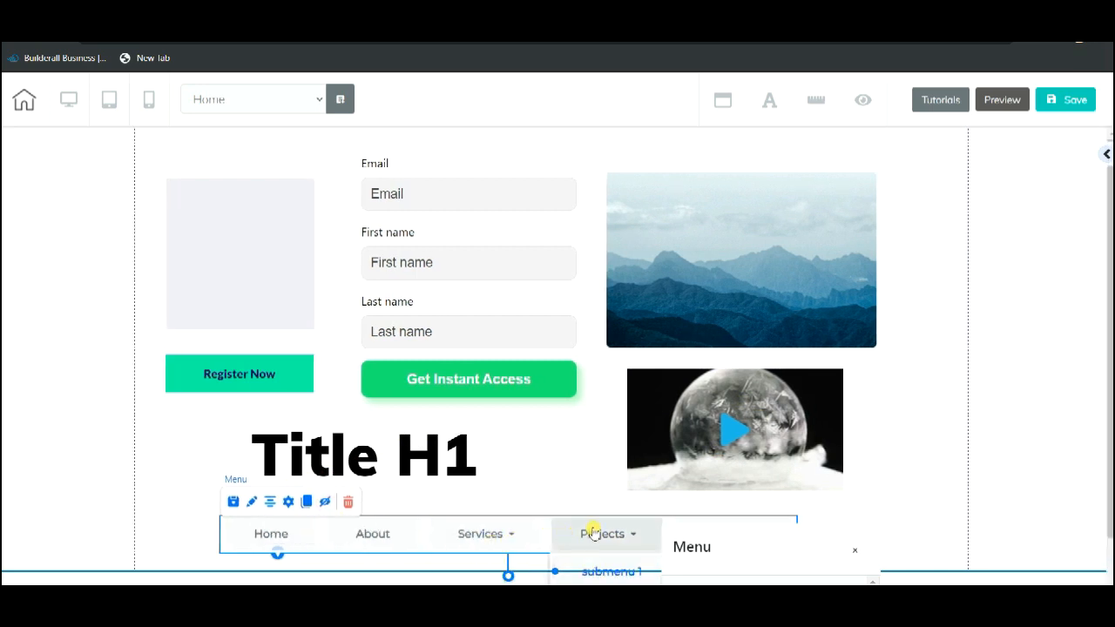
click(952, 368)
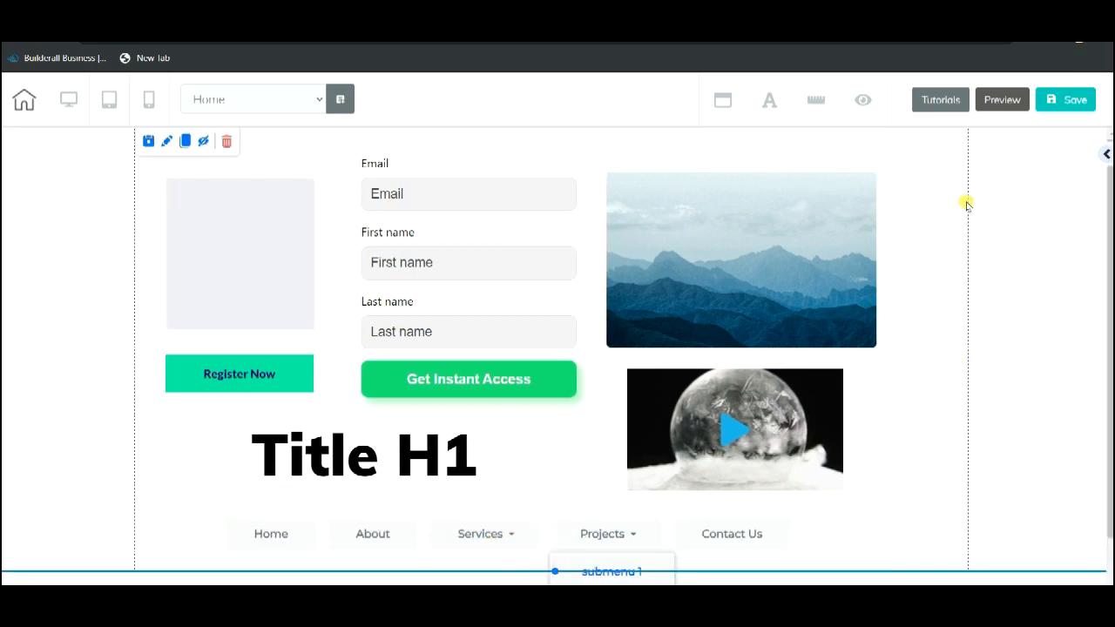
click(747, 532)
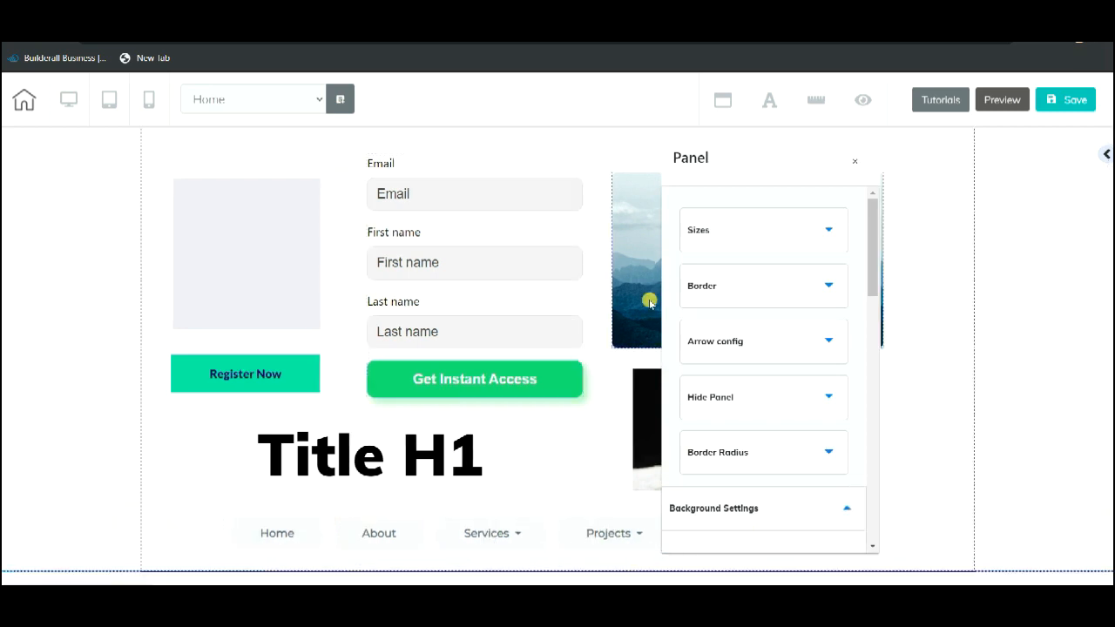
click(854, 162)
Open the navigation menu's settings and review the categories from General Settings to Advanced.
click(408, 540)
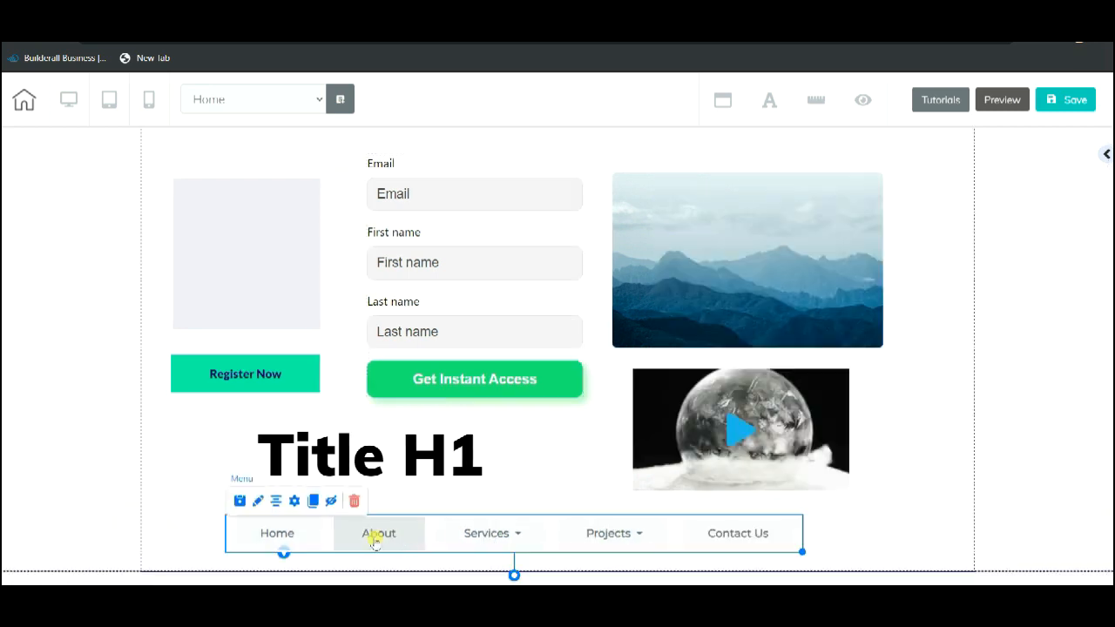
click(258, 502)
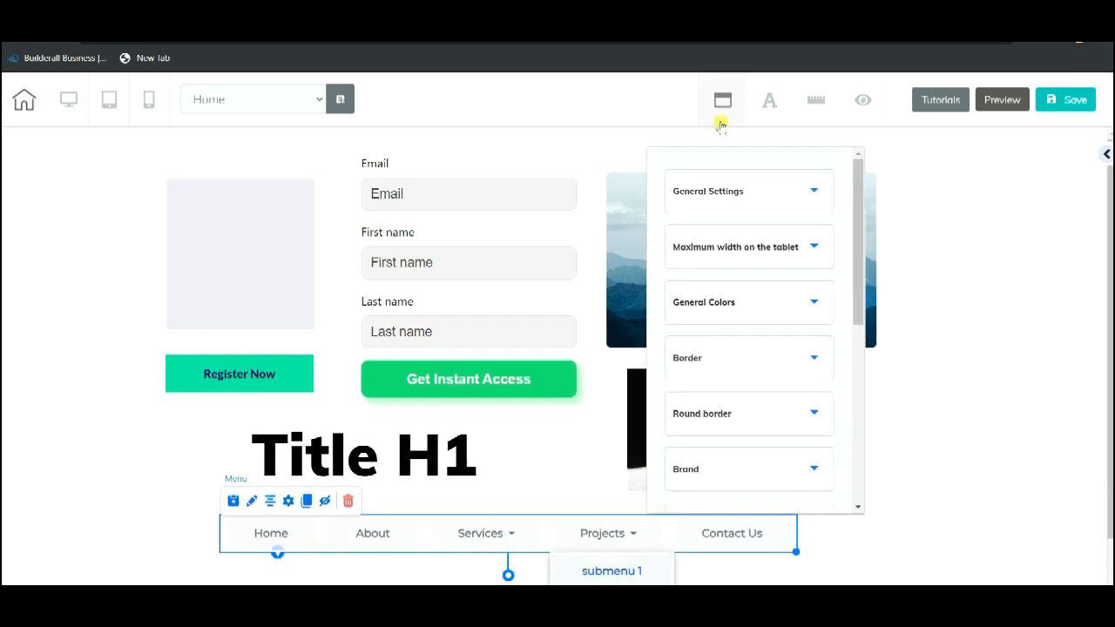
scroll(817, 305, down, 4)
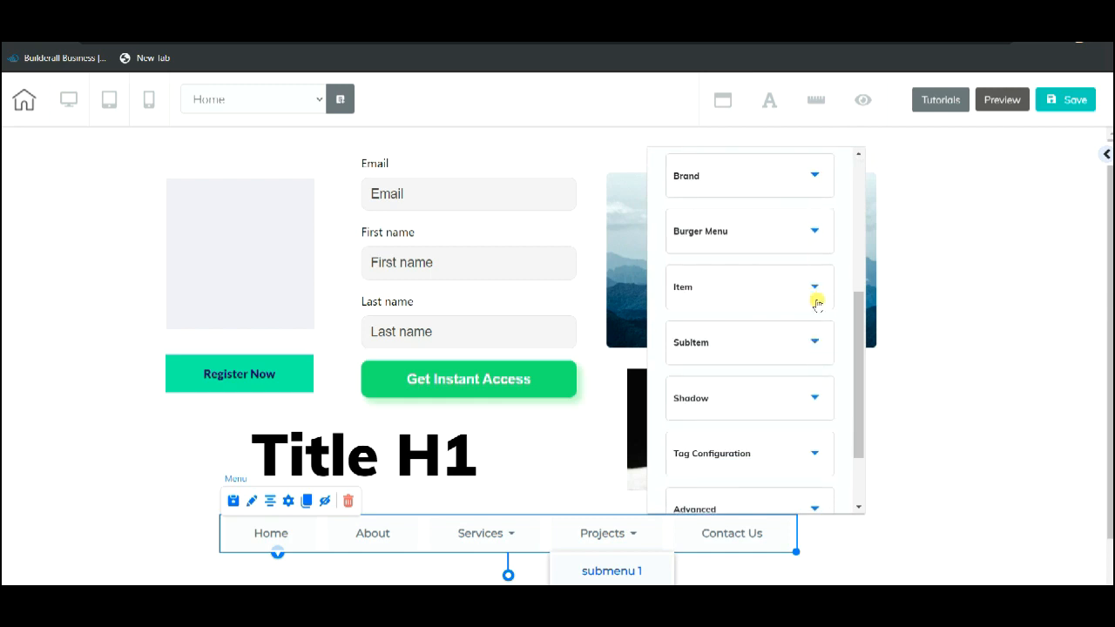
scroll(815, 299, up, 4)
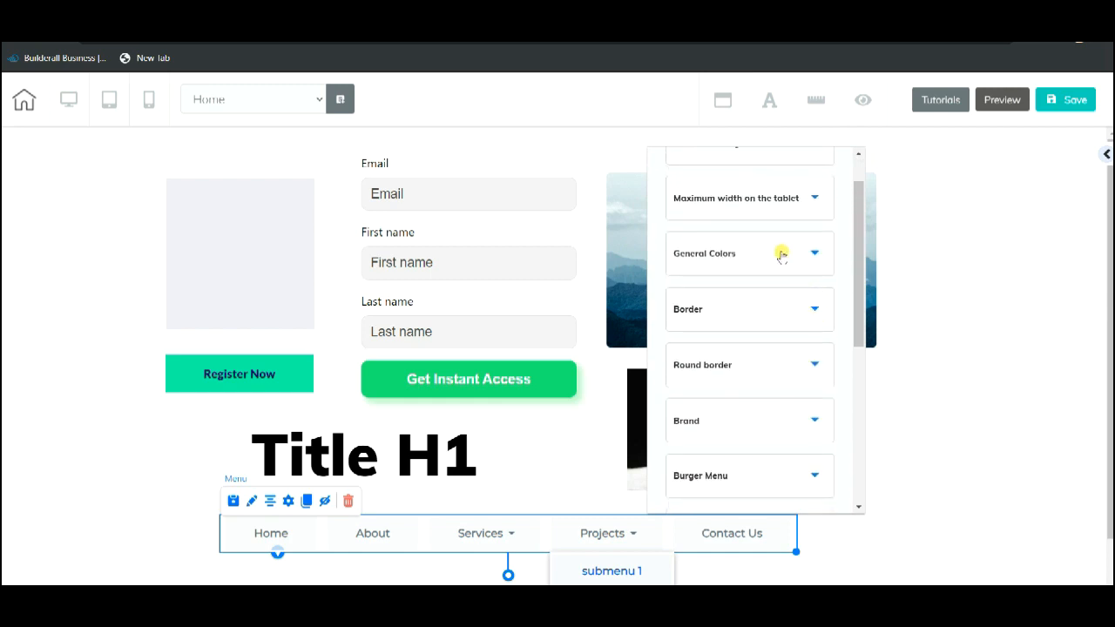
scroll(797, 288, up, 1)
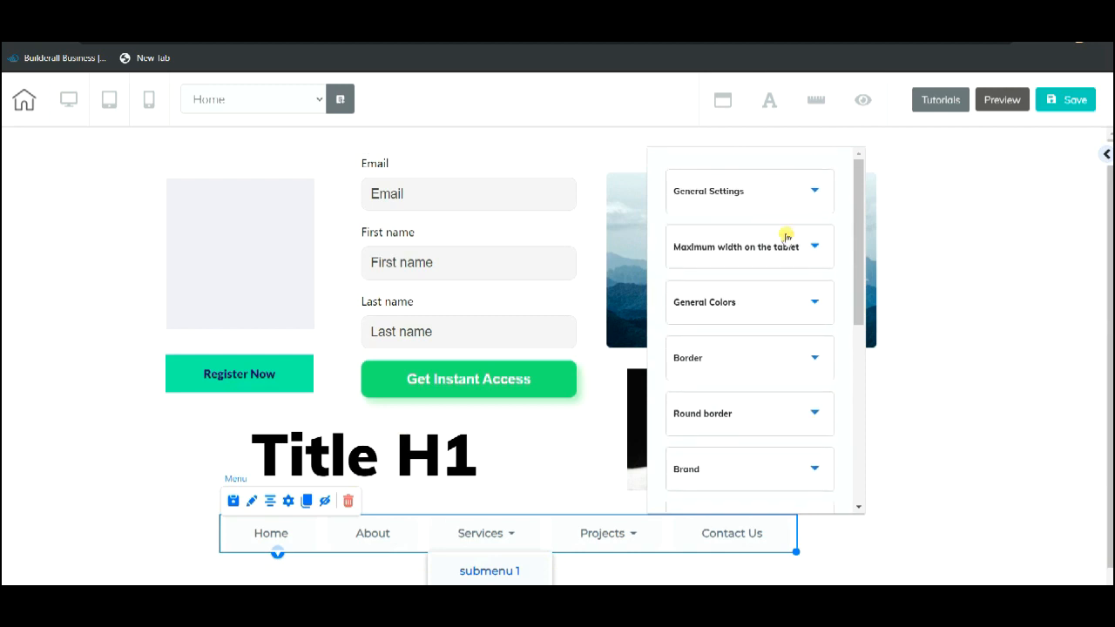
scroll(762, 194, down, 3)
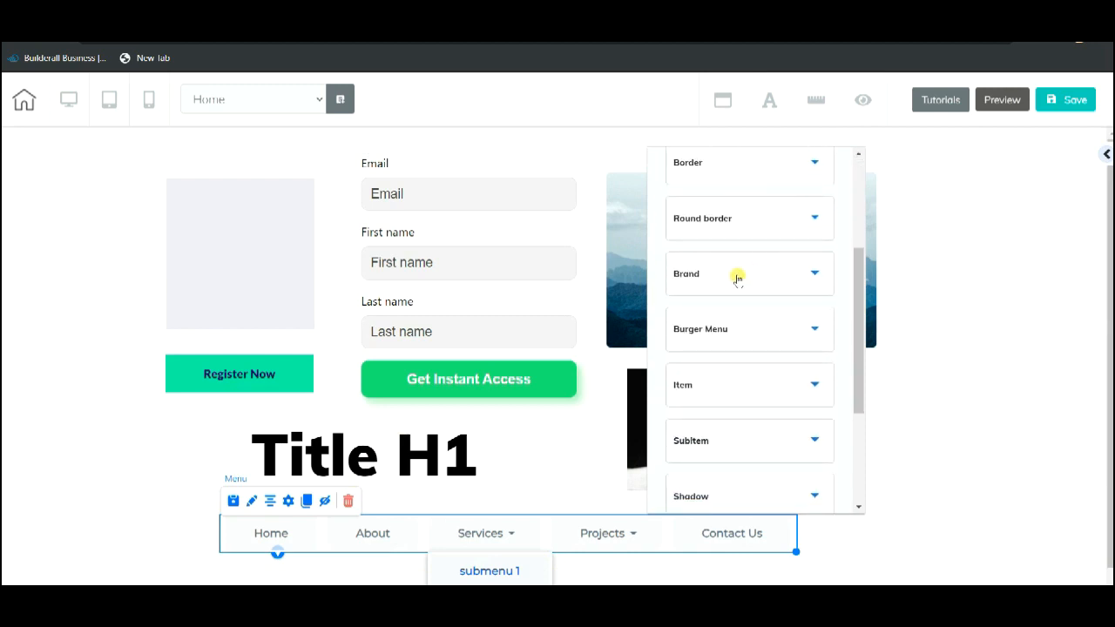
Examine the menu's Brand options for image, position and size, then close the settings and deselect the menu.
click(739, 273)
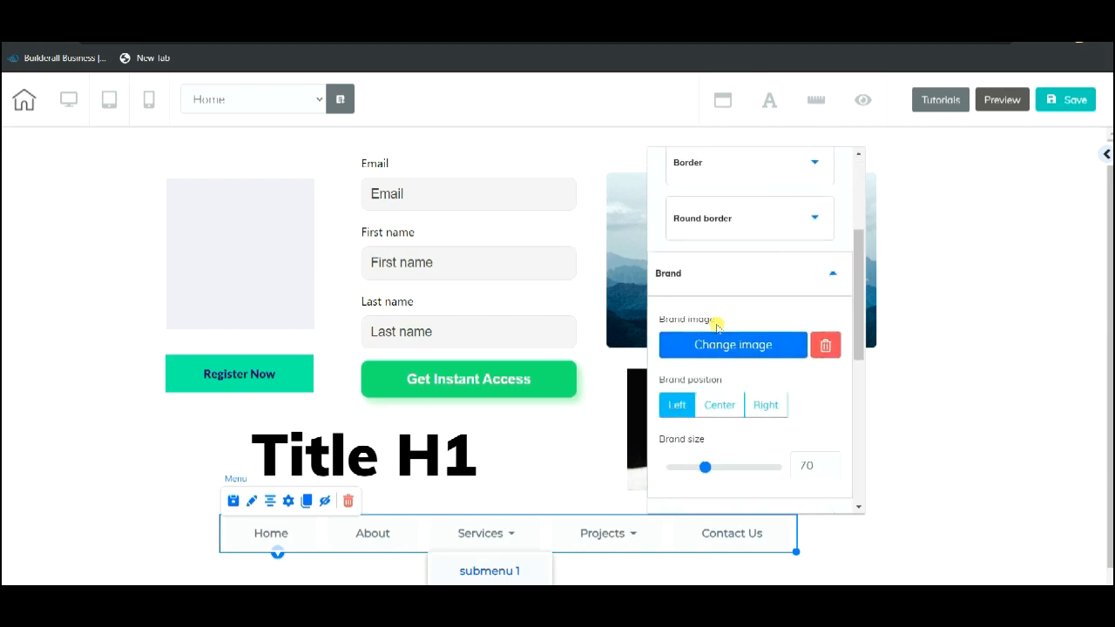
click(703, 273)
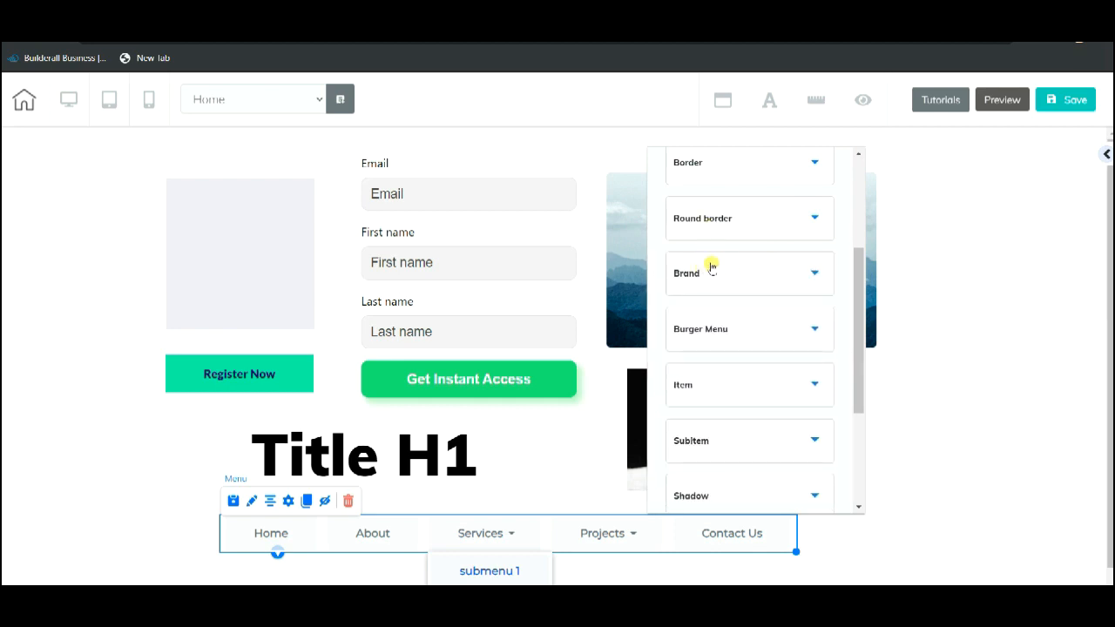
scroll(732, 279, down, 1)
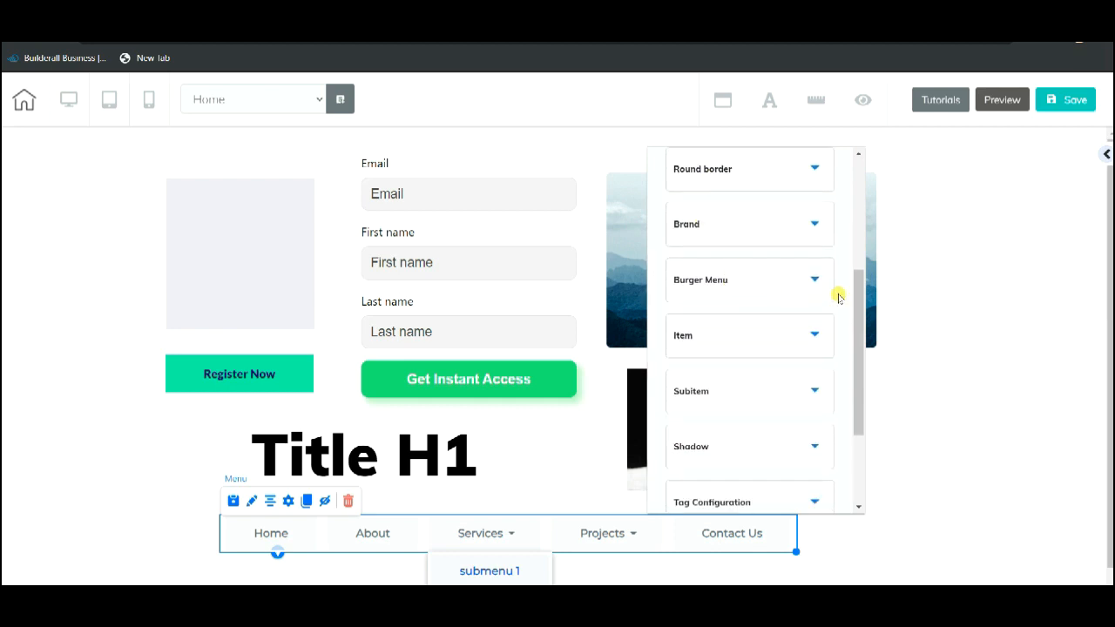
click(964, 277)
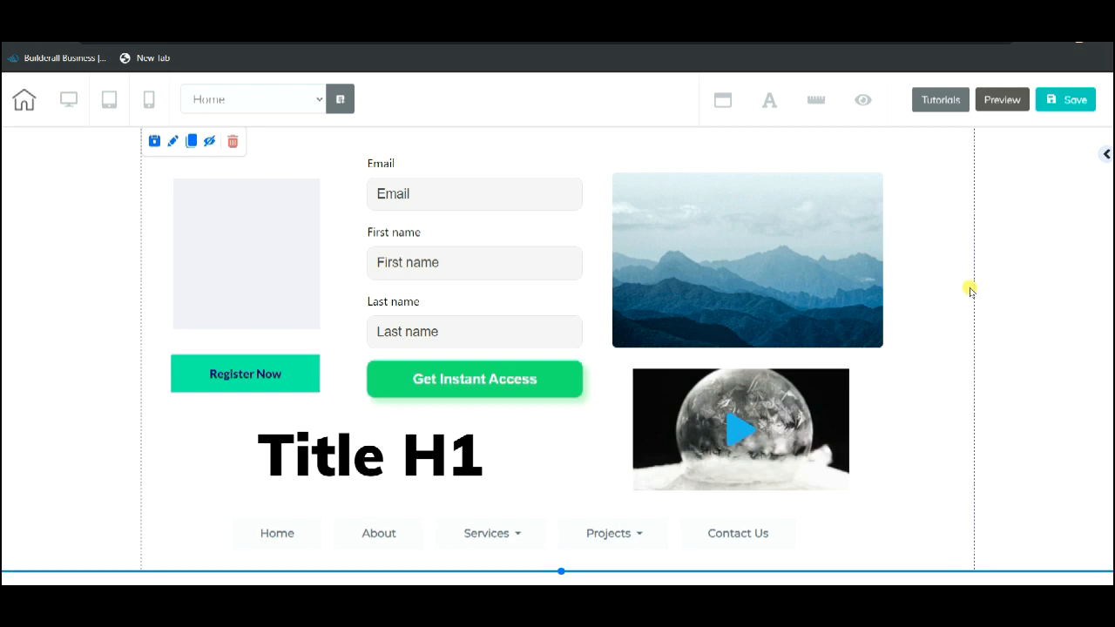